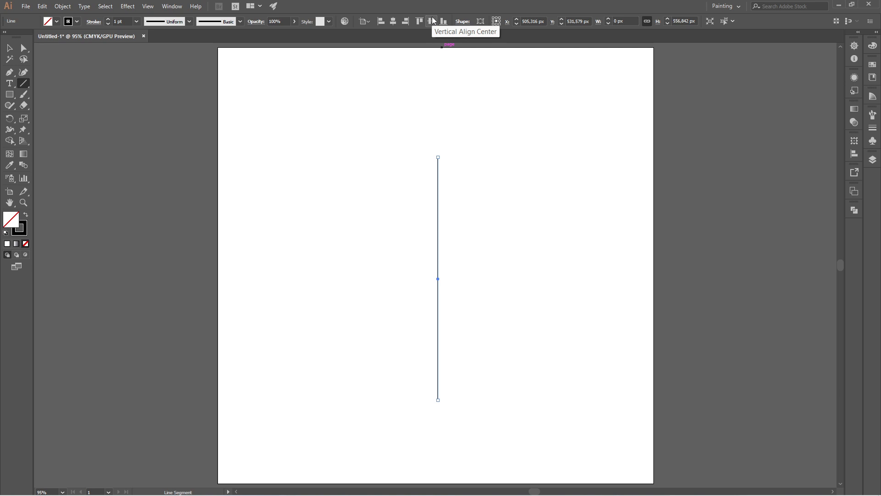
Center the vertical line horizontally and vertically on the artboard and set its stroke to 0.5 pt.
click(433, 21)
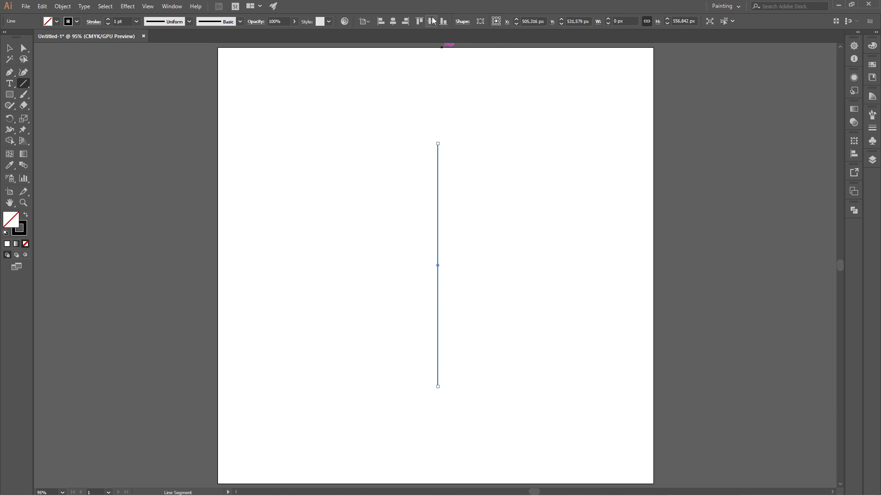
click(391, 21)
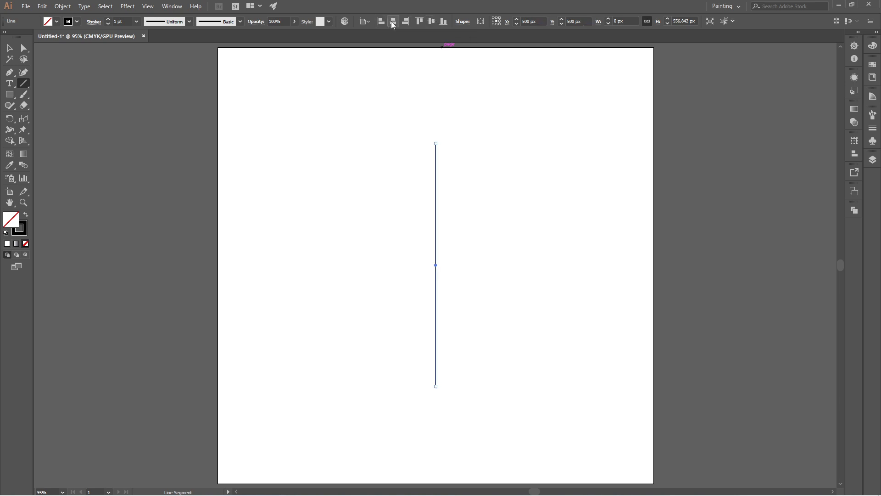
click(139, 21)
click(161, 41)
Paste a copy of the line in front and set the copy's X position to 515 px.
click(42, 6)
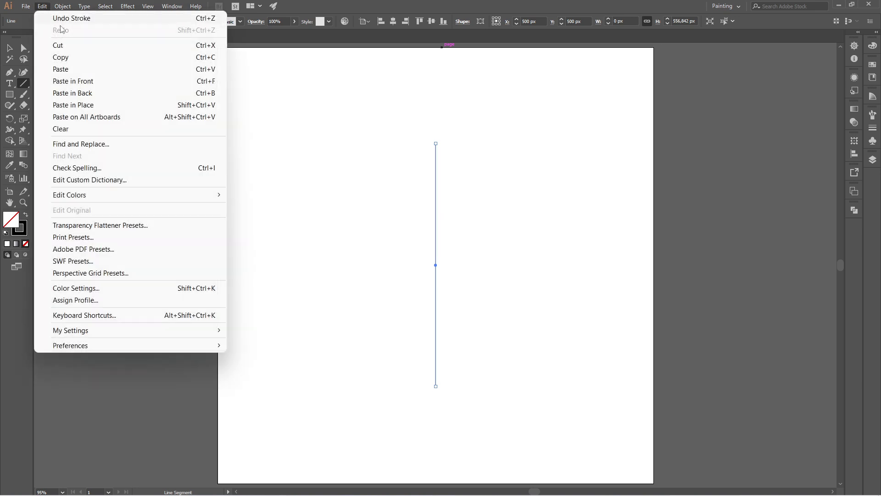
click(90, 58)
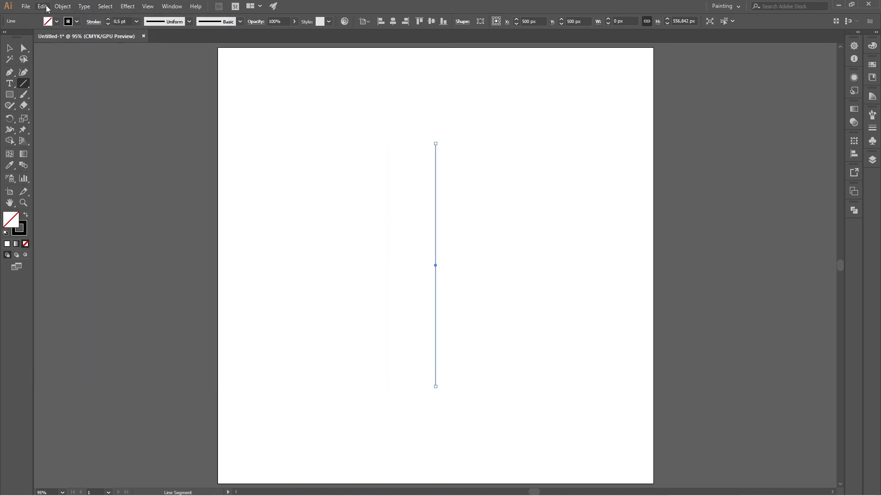
click(44, 8)
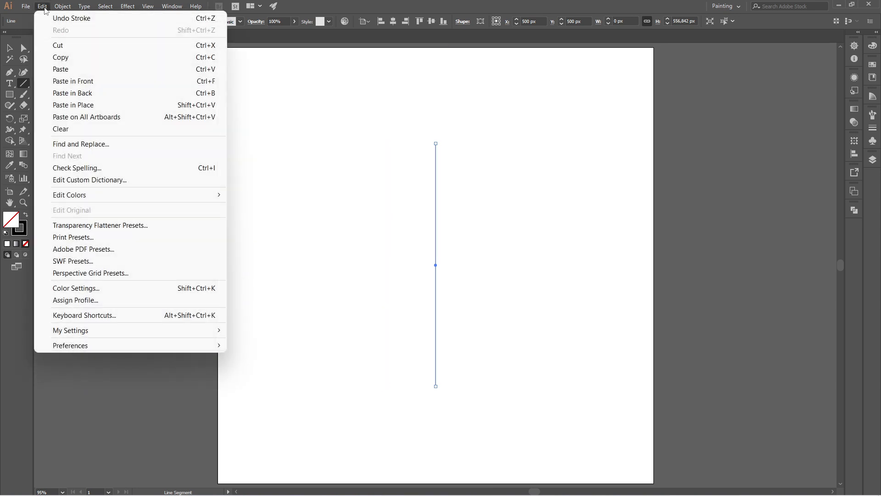
click(115, 82)
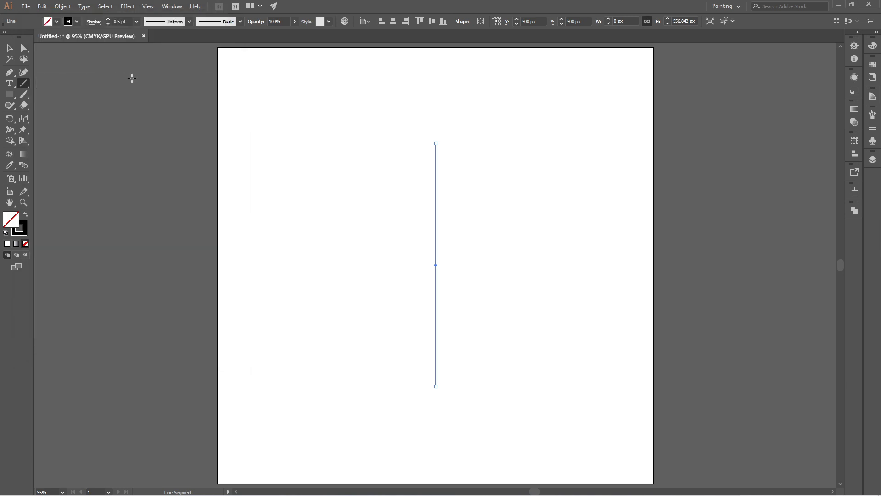
click(529, 22)
key(Return)
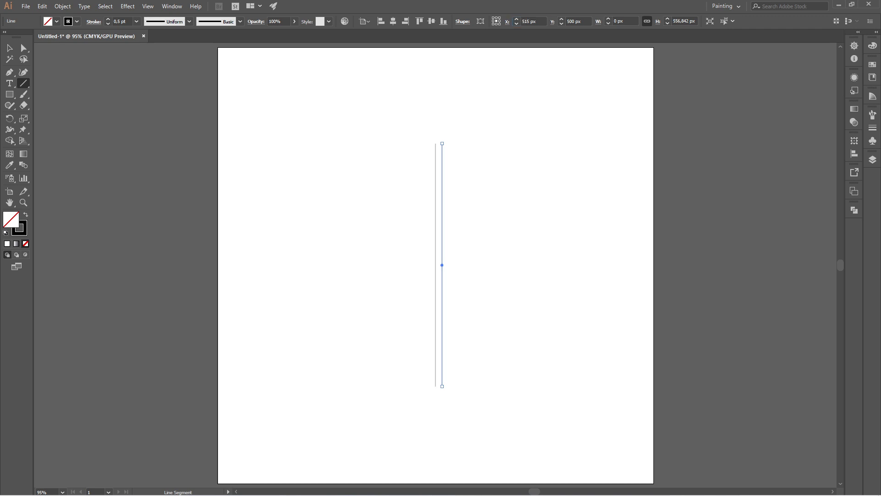
Duplicate the original center line horizontally onto the copy at X 515 px.
click(10, 48)
click(392, 183)
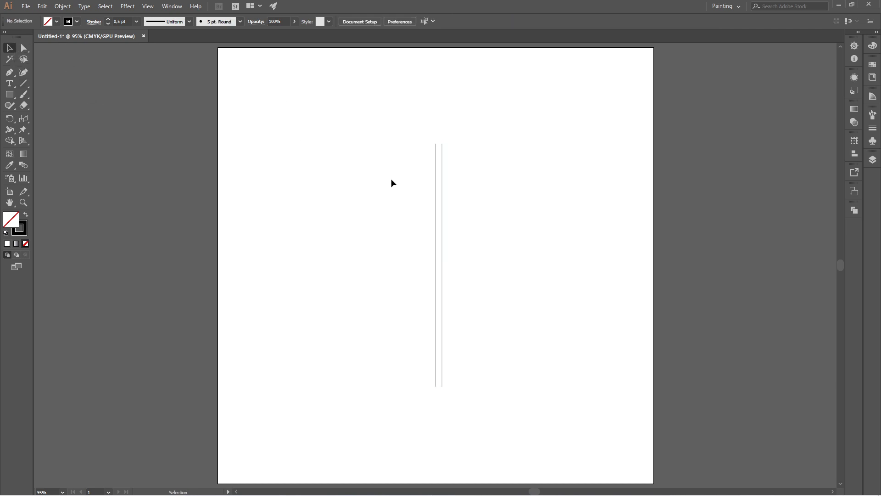
click(436, 251)
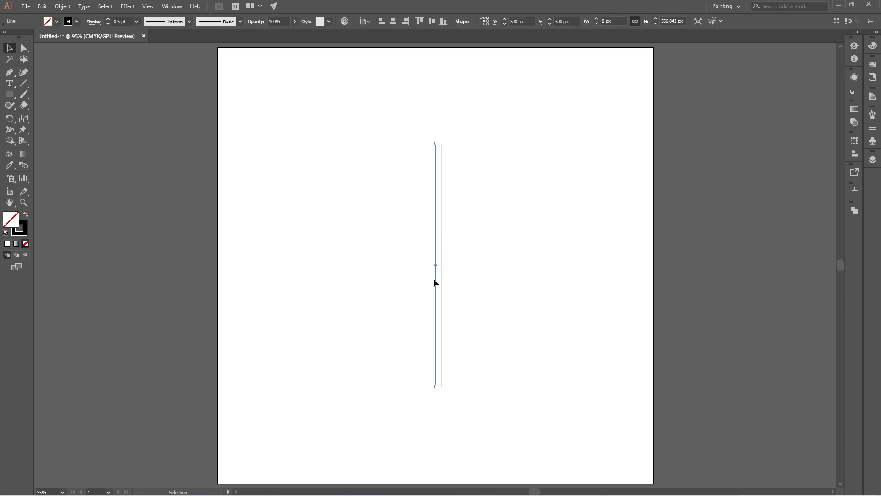
drag(436, 277, 442, 277)
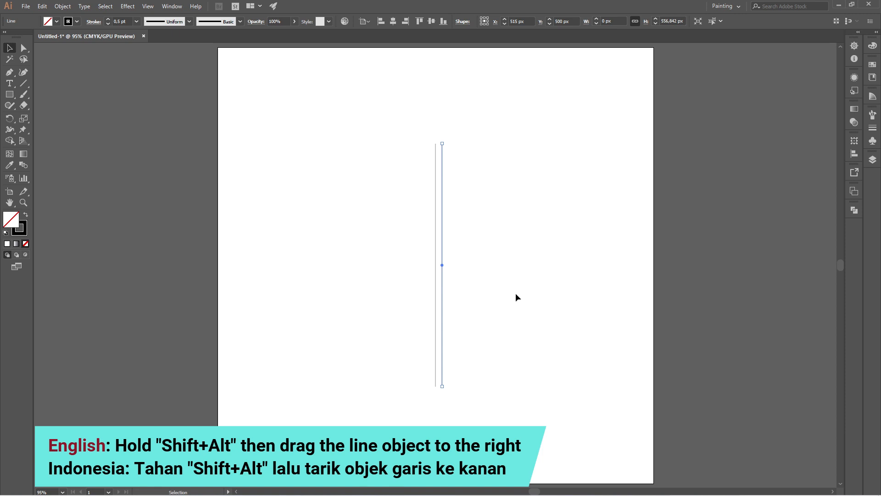
Repeat the duplication five times at the same spacing and delete the overlapping extra line at X 515 px.
key(ctrl+d)
key(ctrl+d)
key(ctrl+d)
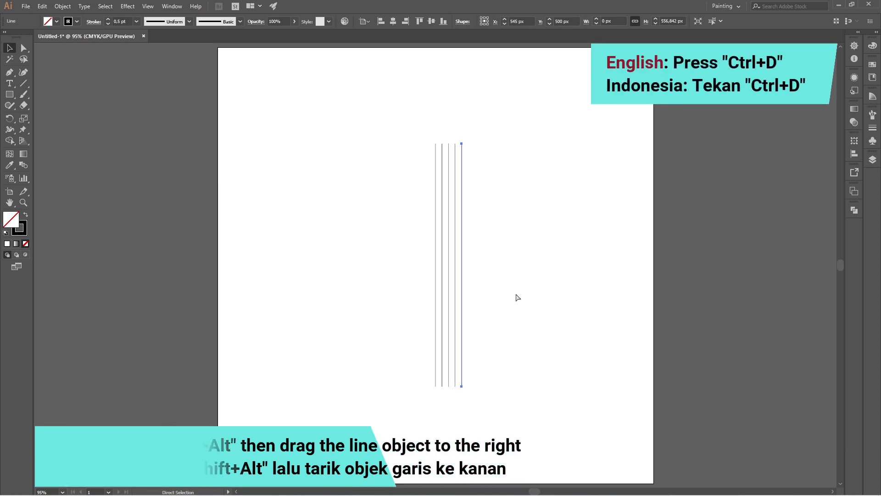
key(ctrl+d)
key(ctrl+d)
click(514, 294)
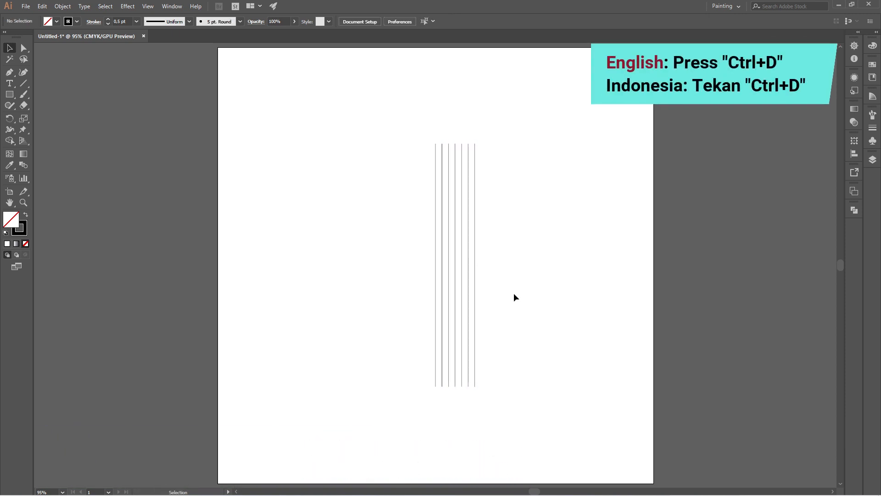
click(442, 280)
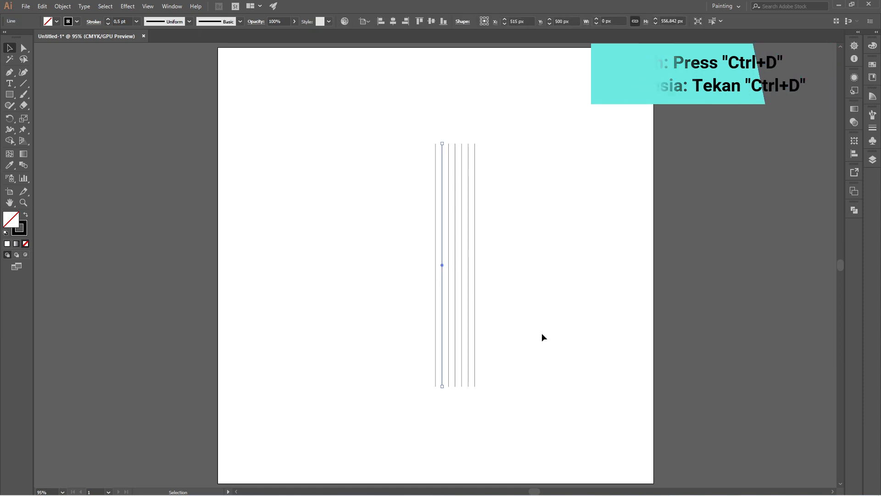
click(542, 334)
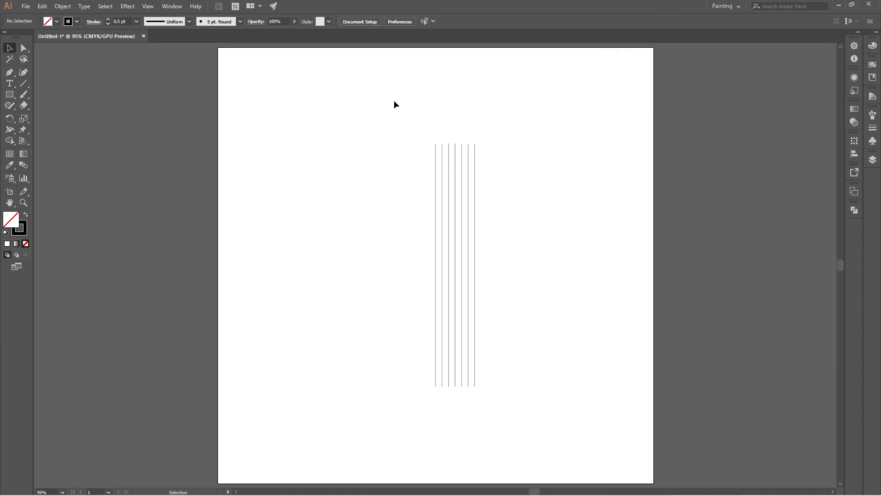
Group all the vertical lines and center the group horizontally on the artboard.
drag(394, 101, 517, 155)
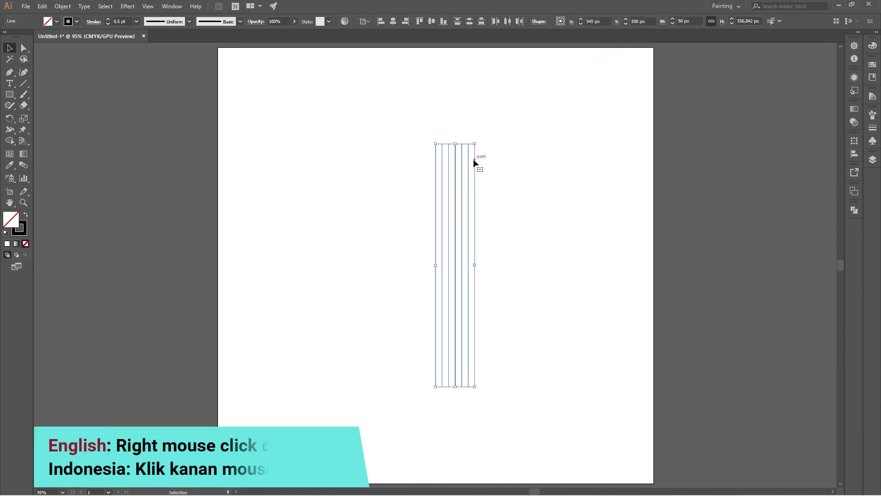
right_click(474, 162)
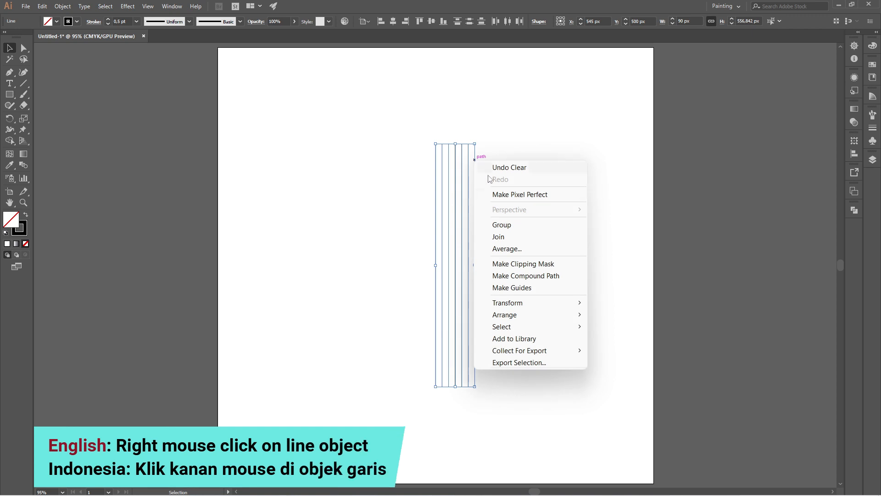
click(551, 224)
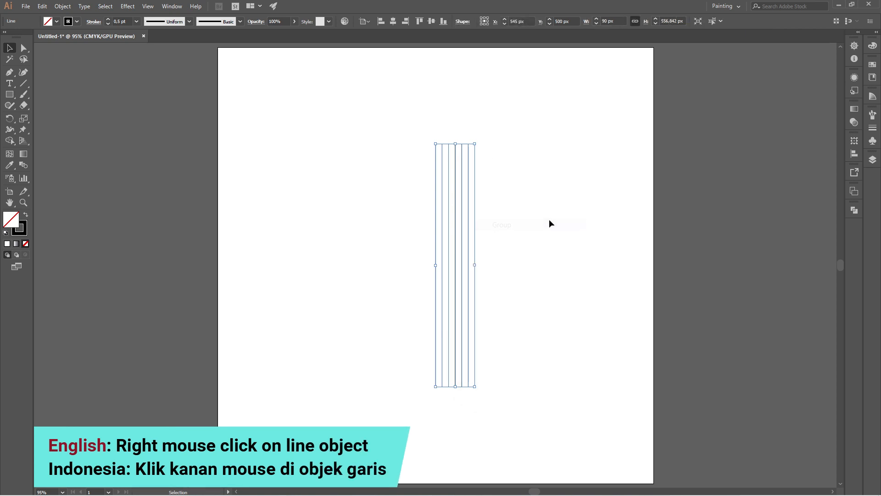
click(393, 23)
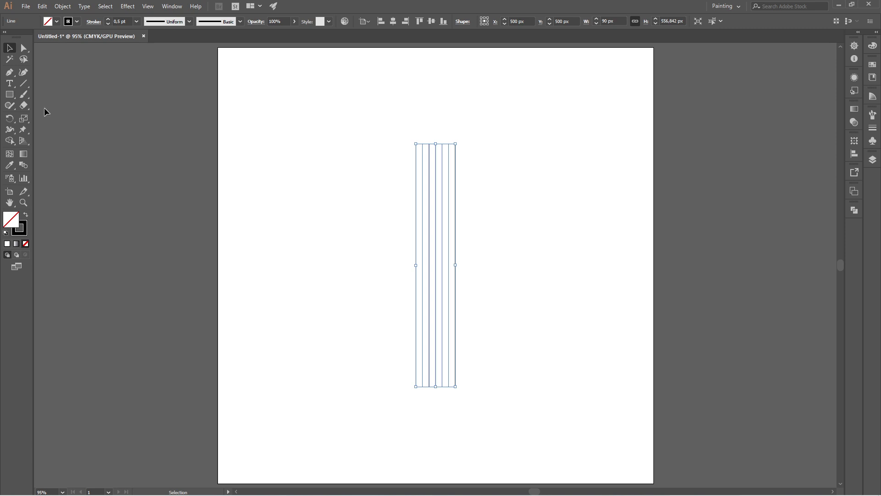
Make a copy of the line group rotated 60°, and reflect a copy of the rotated group across the horizontal axis.
double_click(15, 120)
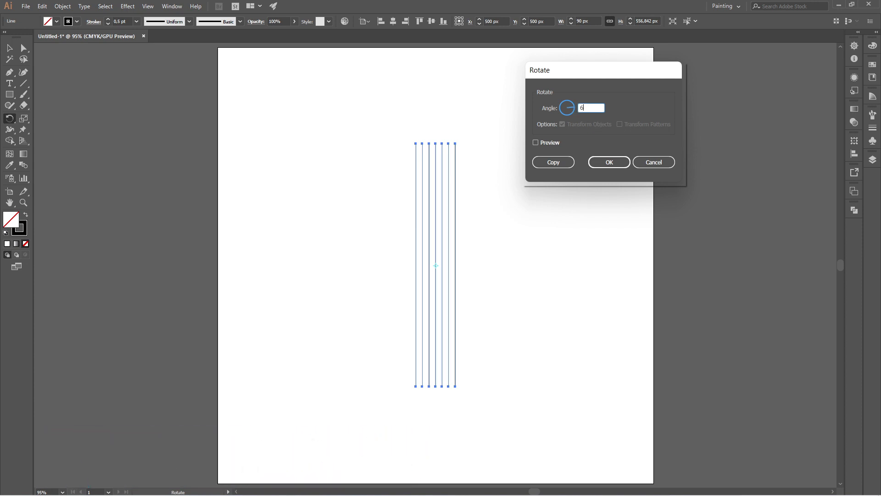
click(554, 162)
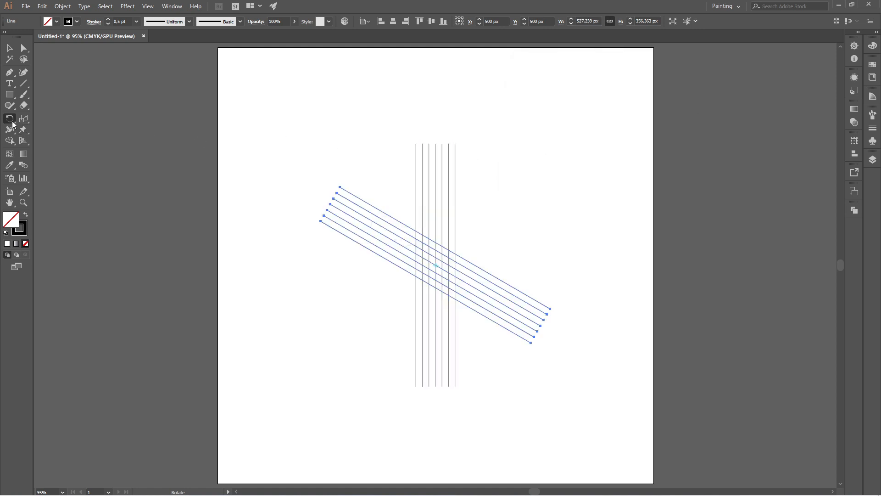
drag(13, 124, 52, 130)
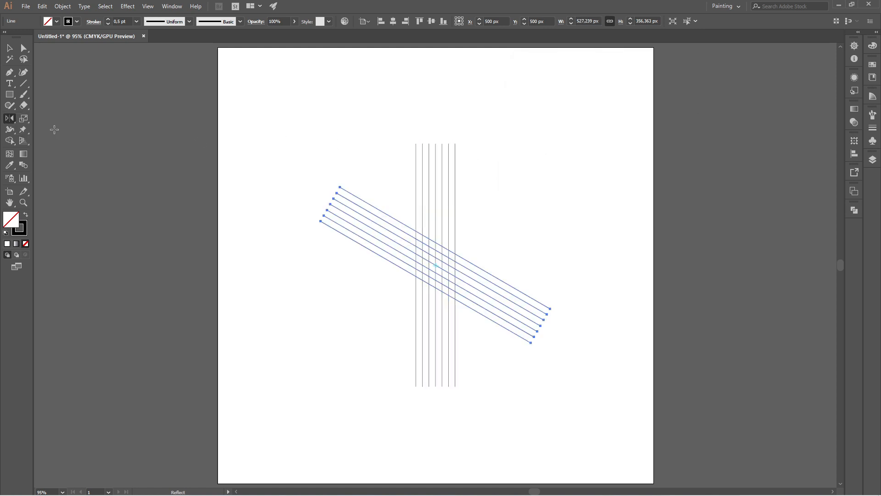
double_click(14, 123)
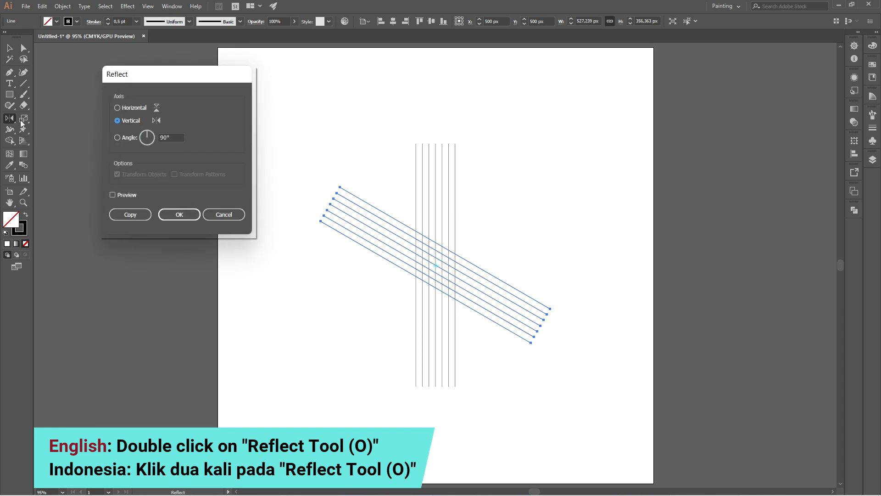
click(118, 108)
click(131, 215)
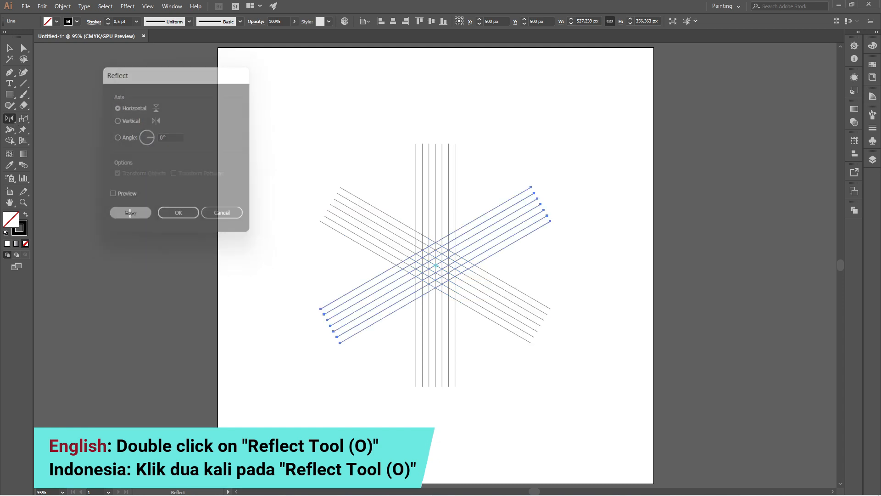
Select all three line groups and use Shape Builder with a black fill to form two facing brackets on the central grid.
key(v)
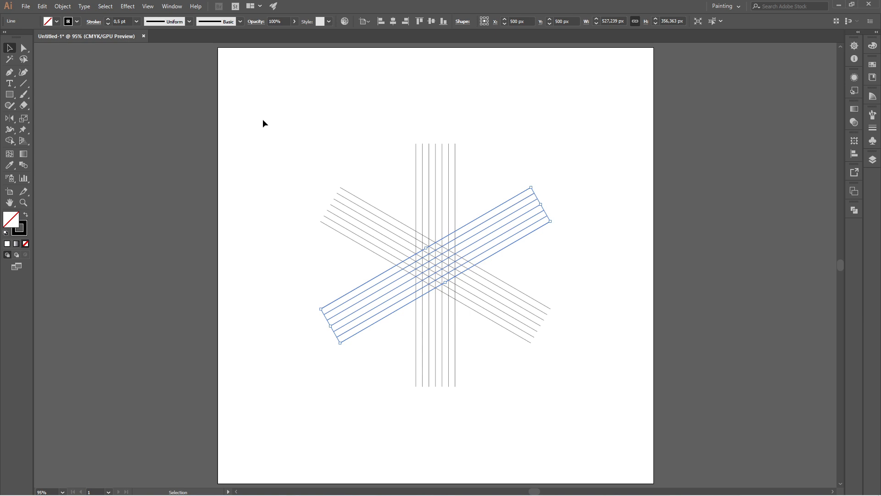
click(316, 121)
drag(393, 171, 506, 331)
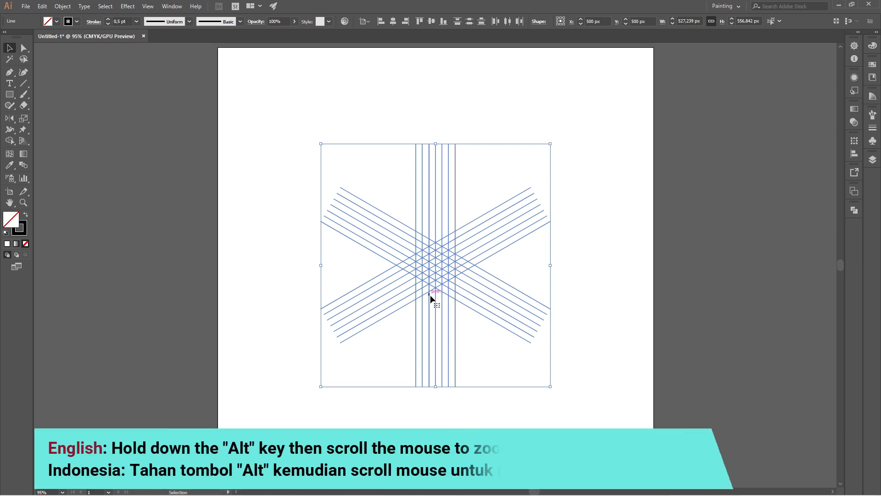
scroll(430, 296, up, 4)
scroll(431, 298, up, 2)
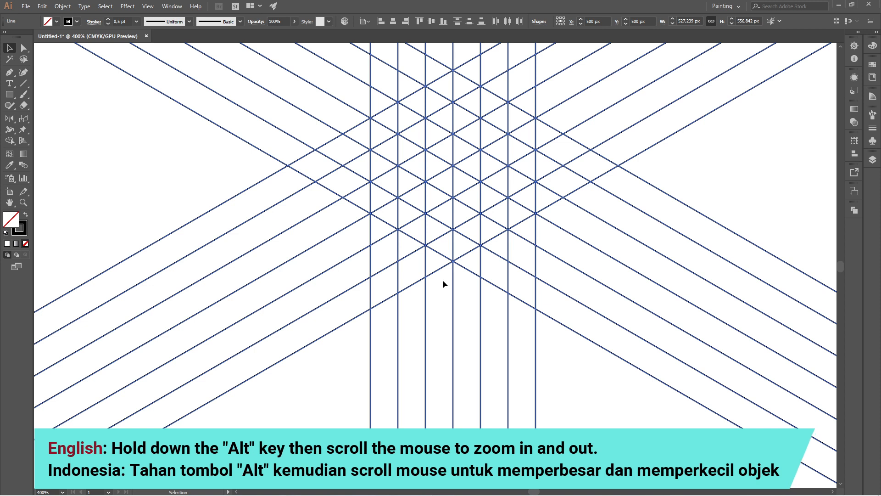
click(10, 140)
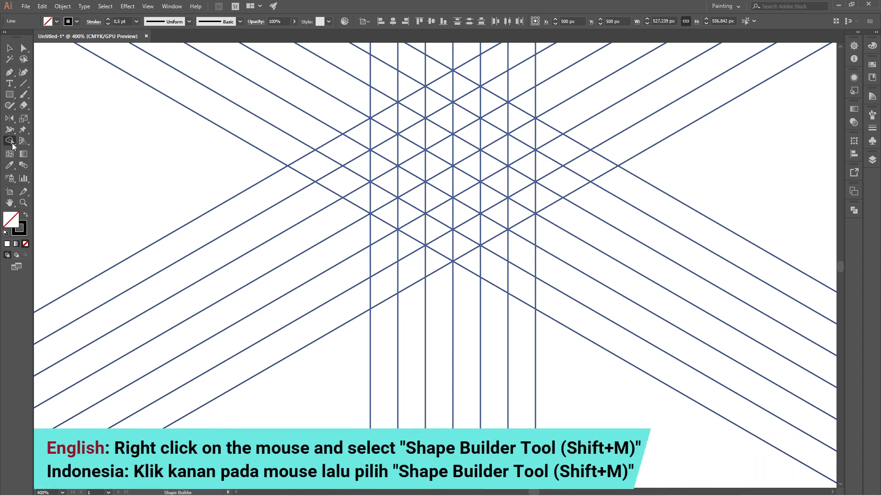
click(25, 215)
mouse_move(404, 118)
mouse_down()
mouse_move(391, 115)
mouse_move(383, 204)
mouse_move(423, 216)
mouse_up()
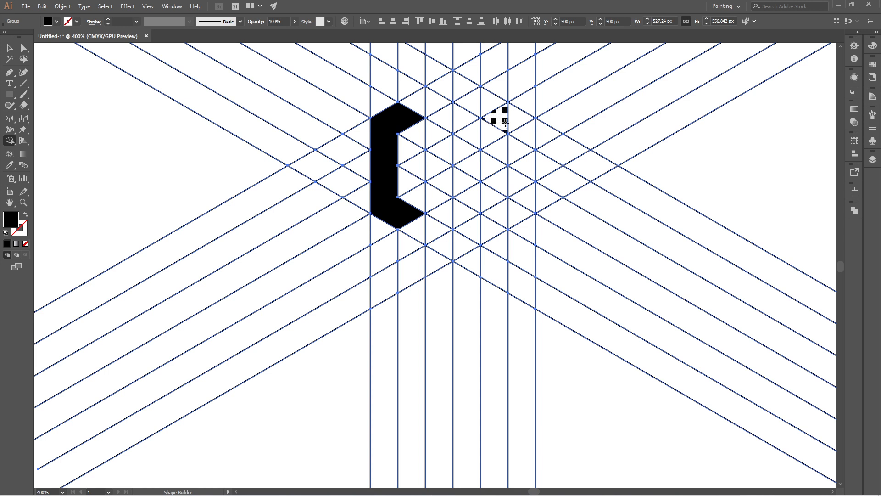
mouse_move(505, 123)
mouse_down()
mouse_move(518, 121)
mouse_move(522, 200)
mouse_move(518, 216)
mouse_move(499, 220)
mouse_up()
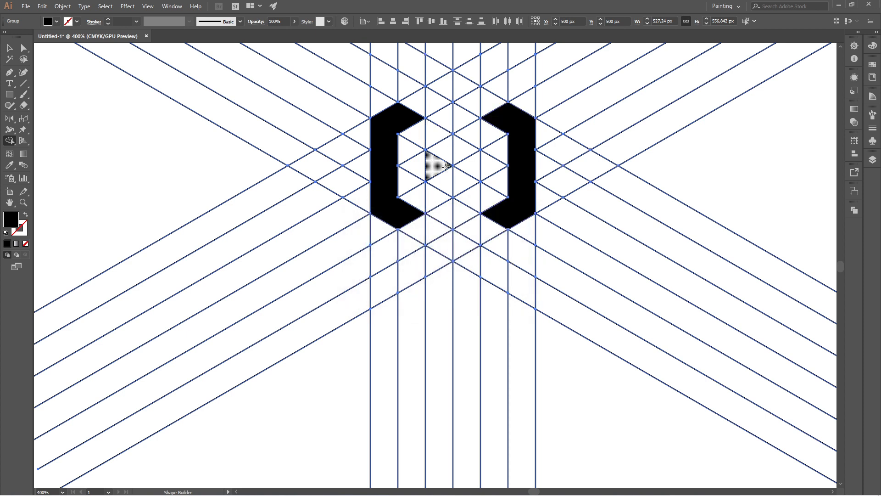
Build two adjoining black parallelograms between the brackets with Shape Builder and deselect the artwork.
mouse_move(446, 152)
mouse_down()
mouse_move(434, 169)
mouse_move(461, 184)
mouse_up()
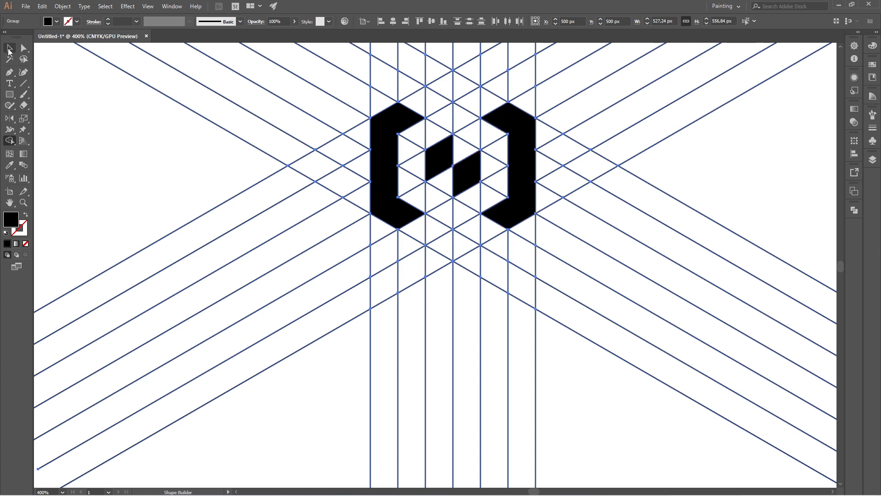
click(9, 48)
click(95, 105)
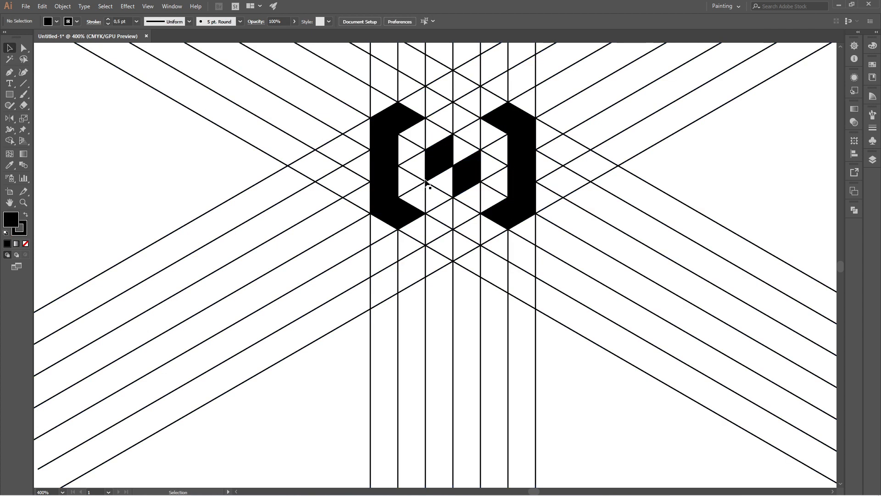
Ungroup the line group that contains the black shapes so each shape is individually selectable.
click(443, 156)
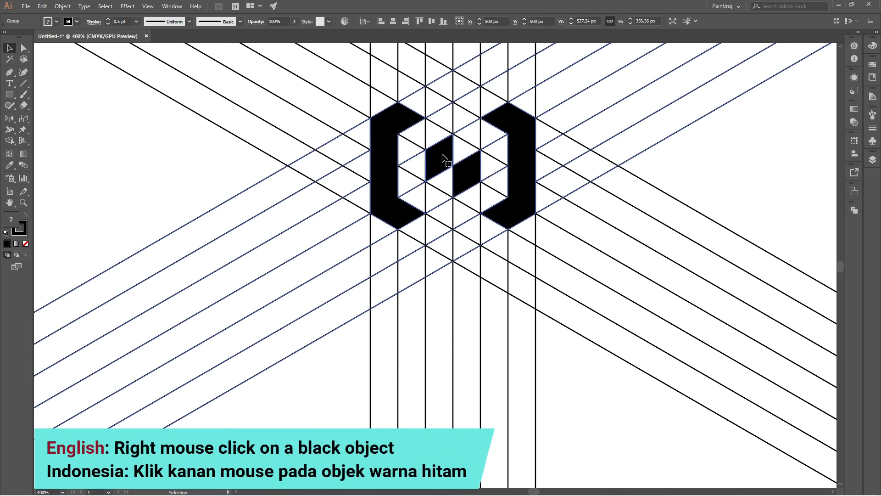
right_click(444, 156)
click(487, 244)
click(655, 167)
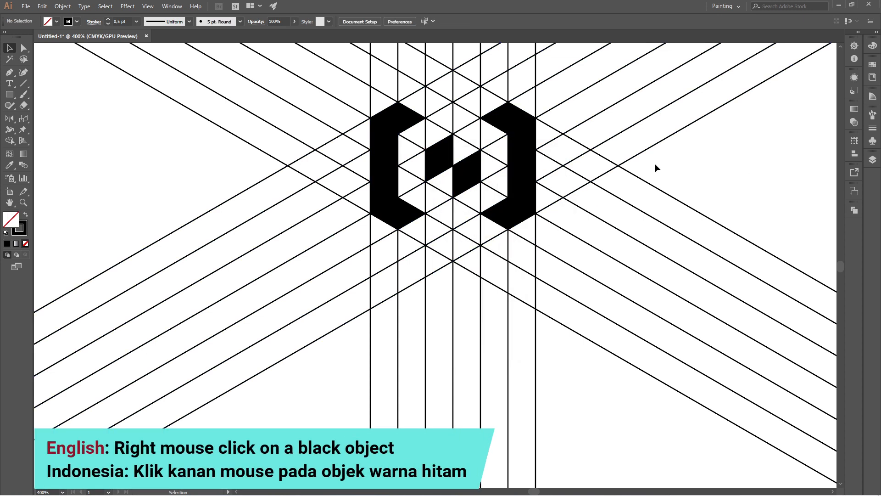
click(466, 177)
click(528, 158)
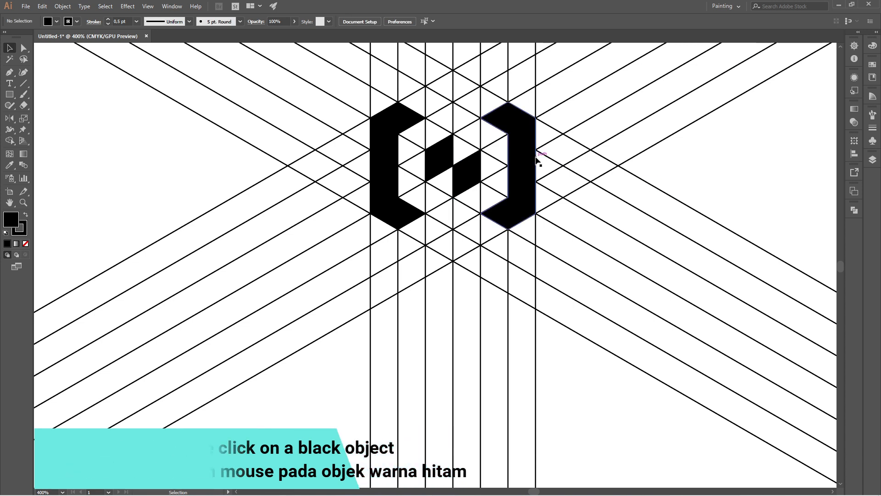
click(728, 165)
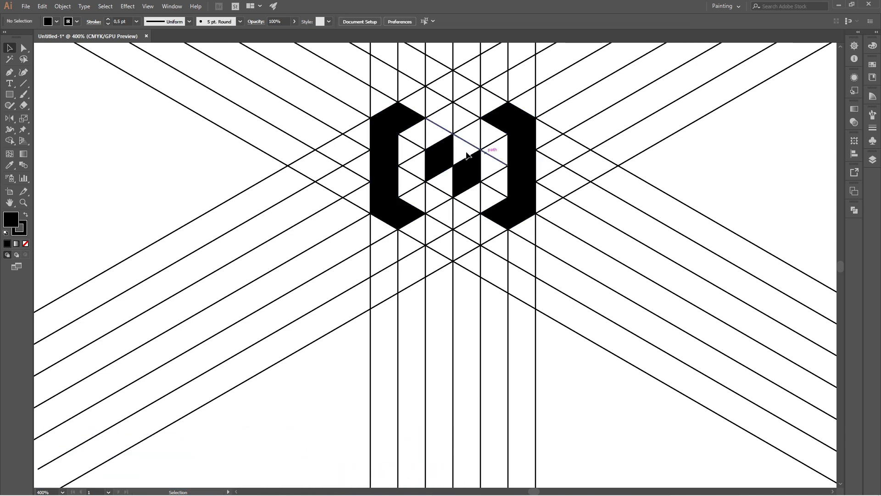
Select the two black parallelograms and both black brackets together and cut them from the line grid.
click(442, 154)
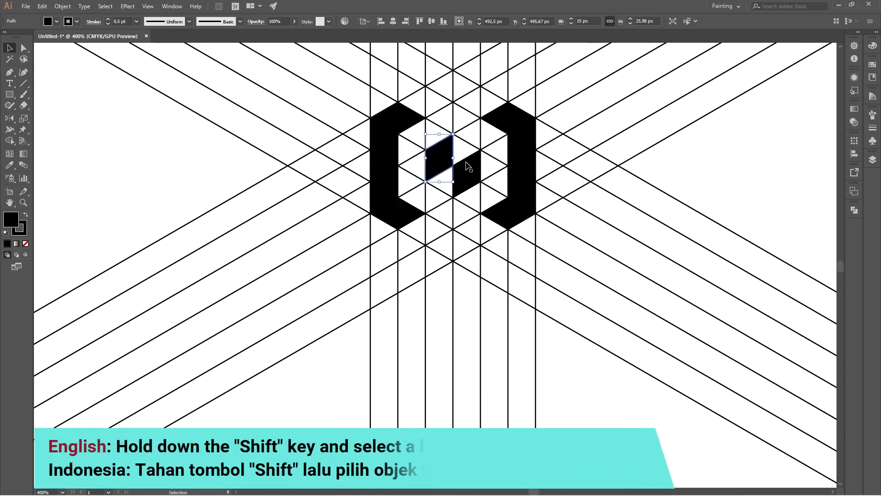
shift+click(466, 174)
shift+click(515, 123)
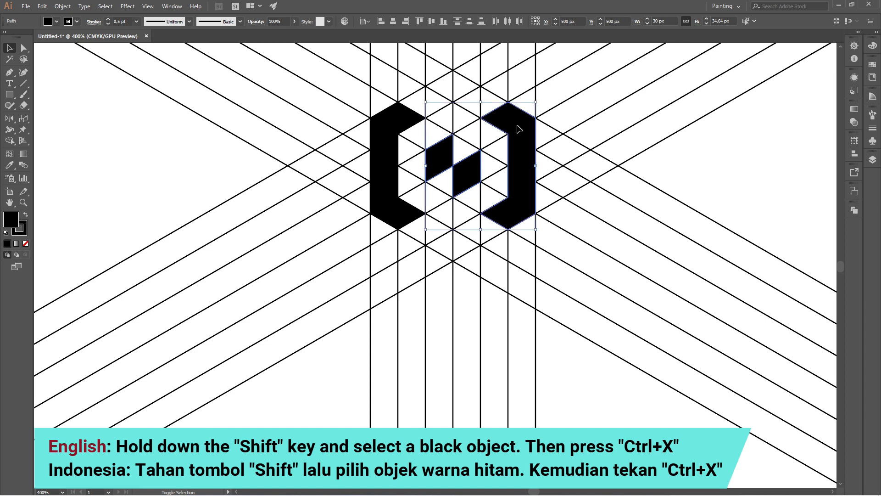
shift+click(393, 122)
key(ctrl)
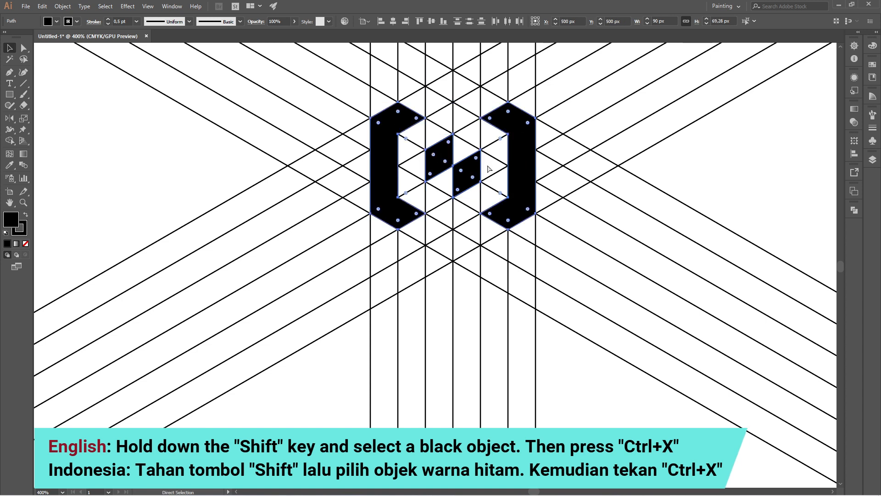
key(ctrl+x)
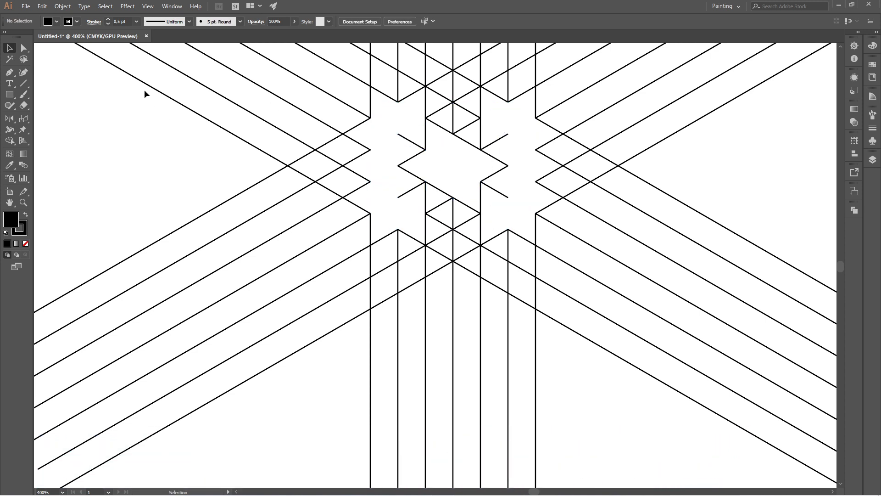
Delete all the remaining grid lines and paste the cut black shapes back in front at their original position.
drag(144, 89, 668, 379)
key(Delete)
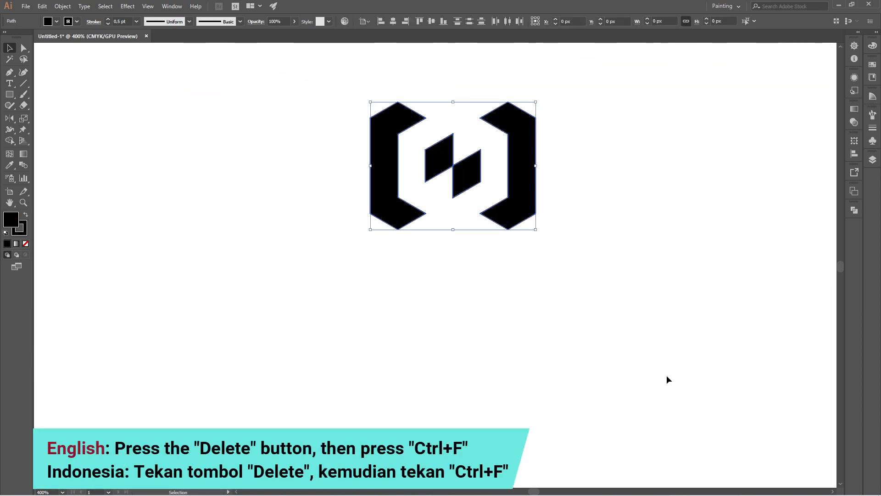
key(ctrl+f)
click(504, 299)
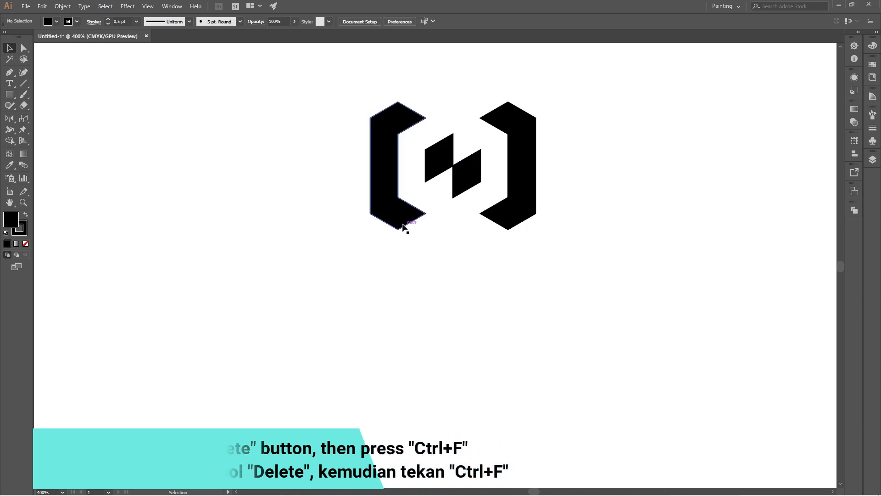
Set the stroke of all four black logo shapes to None and deselect them.
drag(339, 75, 600, 289)
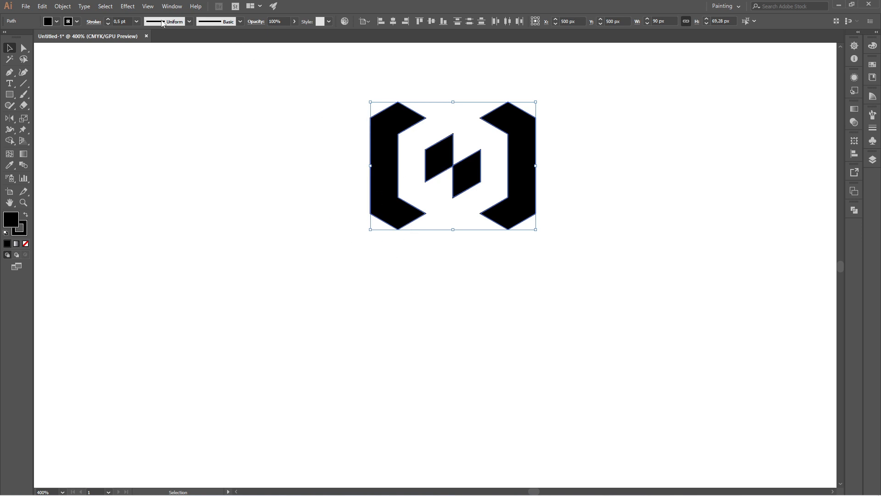
click(76, 21)
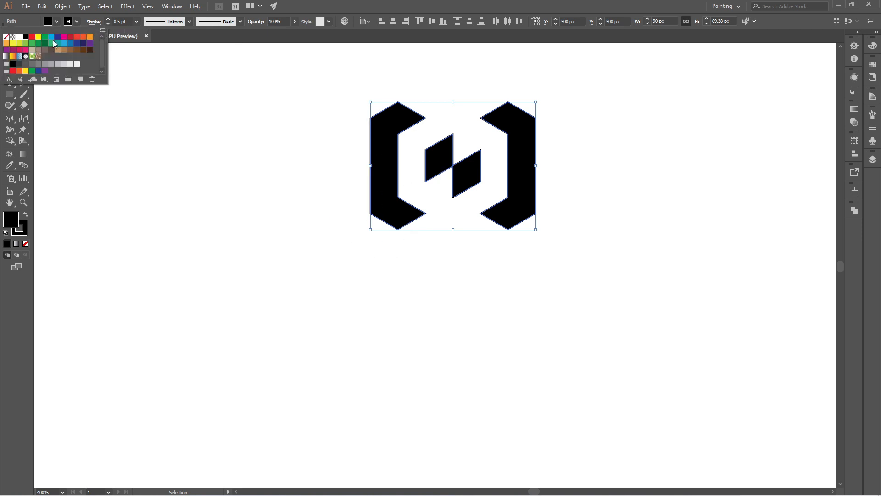
click(7, 39)
click(195, 194)
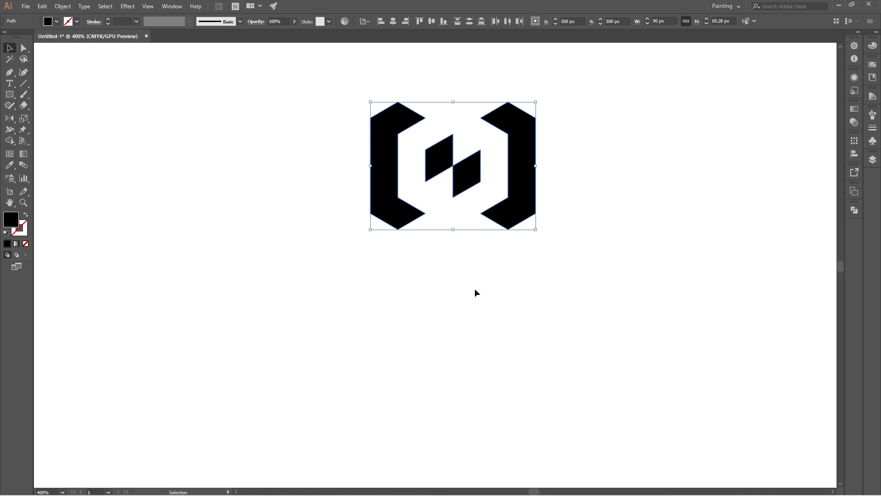
click(473, 302)
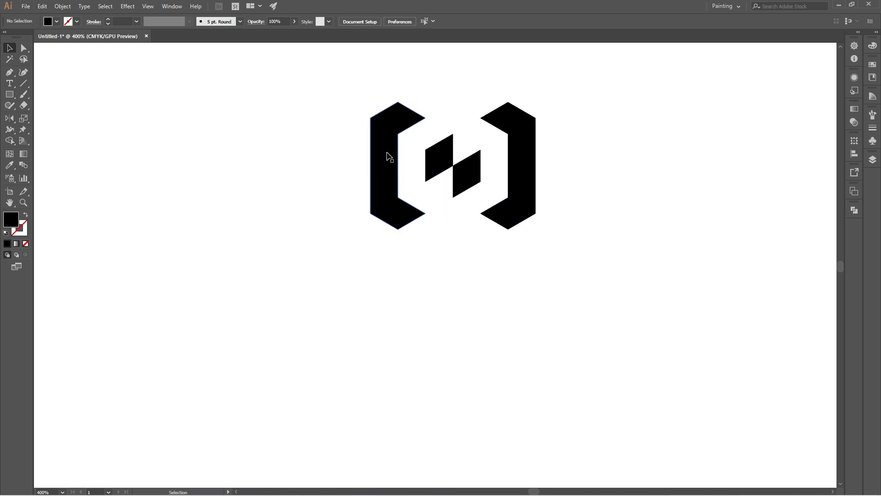
Fill the logo's left bracket with the blue swatch C=85 M=50 Y=0 K=0 and deselect it.
click(389, 157)
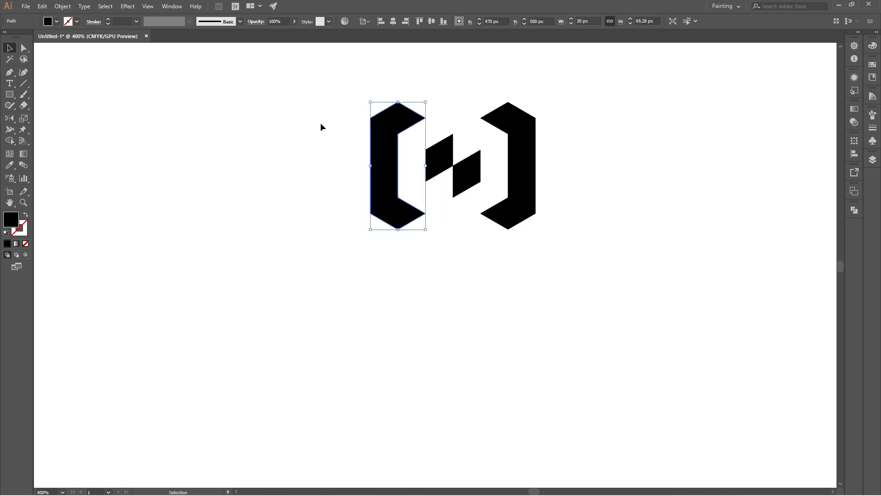
click(58, 21)
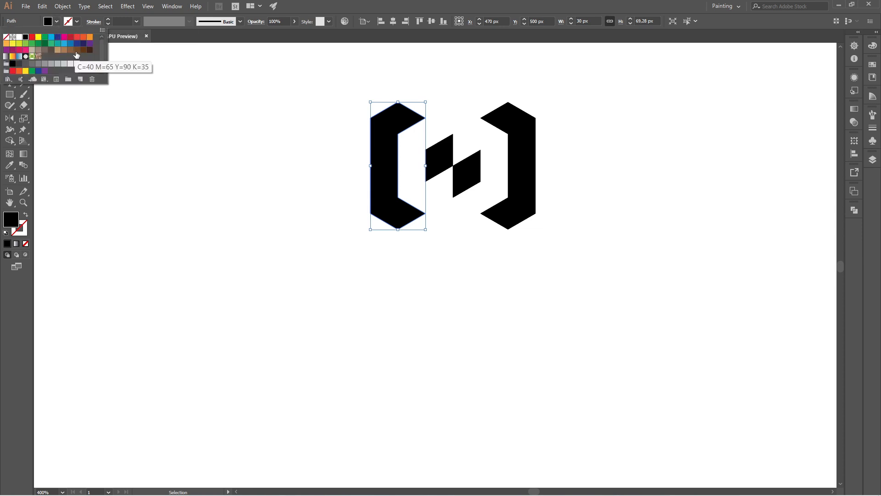
click(71, 45)
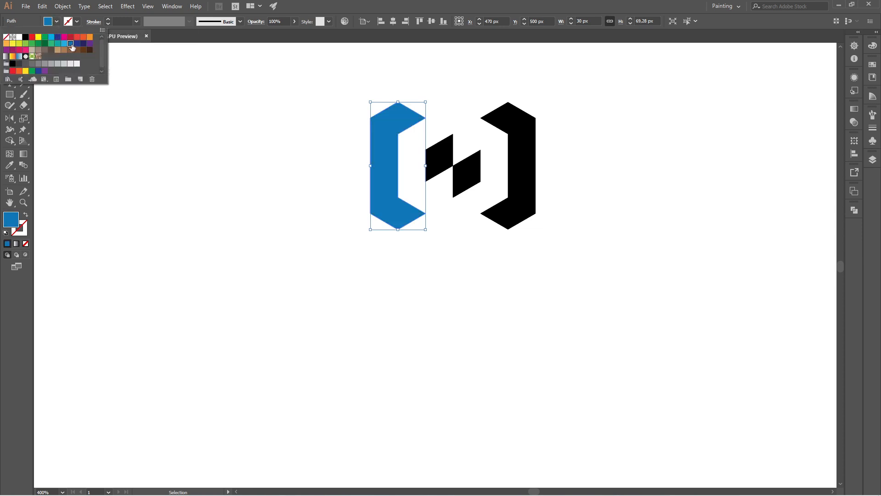
click(474, 176)
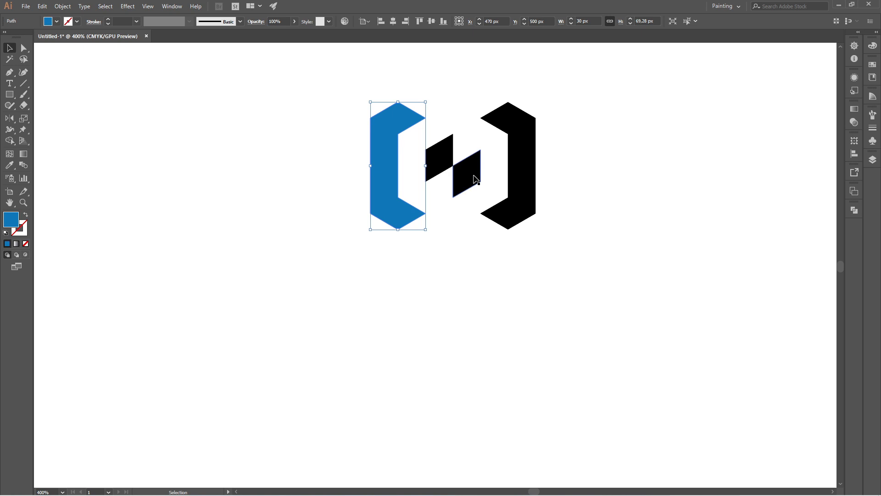
click(56, 22)
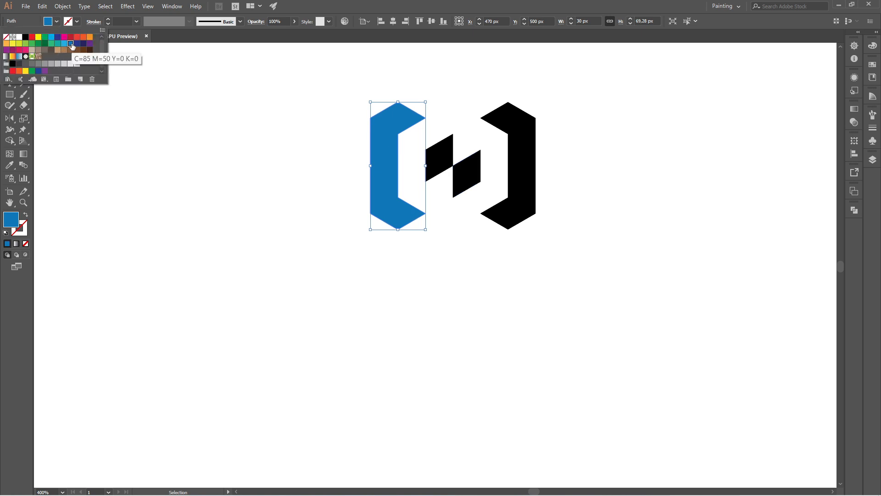
click(227, 176)
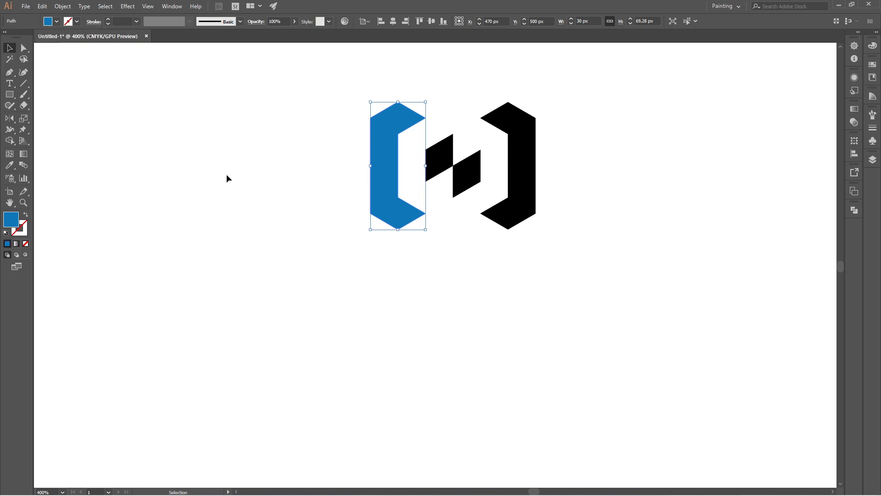
click(227, 176)
Fill the lower-right parallelogram with the same darker blue as the left bracket and deselect it.
click(458, 178)
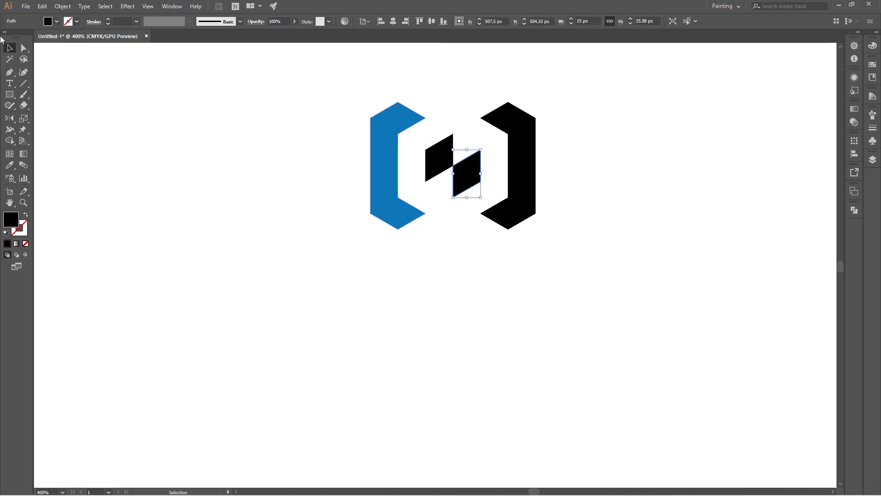
click(56, 21)
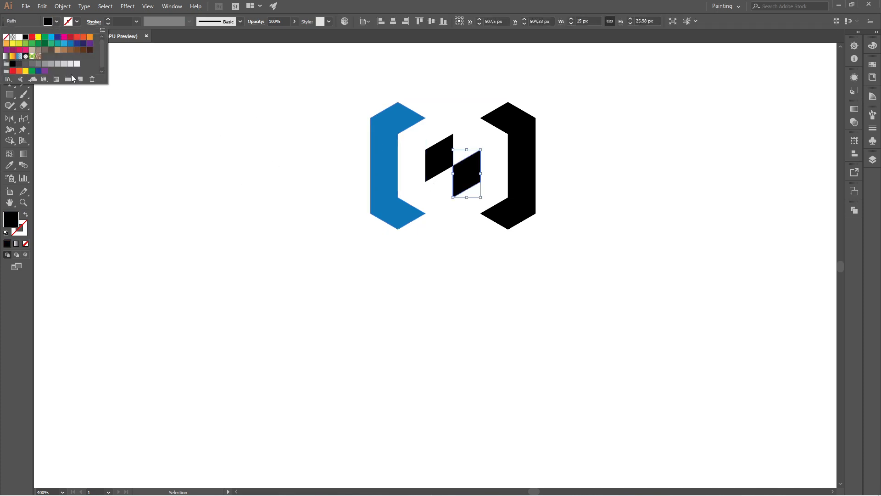
click(69, 44)
click(165, 139)
click(165, 140)
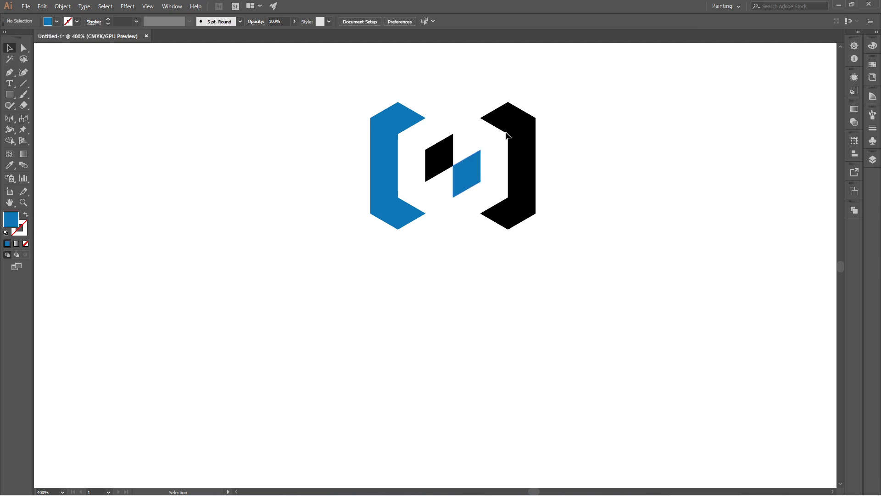
Fill the upper-left parallelogram with the light blue swatch C=70 M=15 Y=0 K=0.
click(440, 152)
click(57, 21)
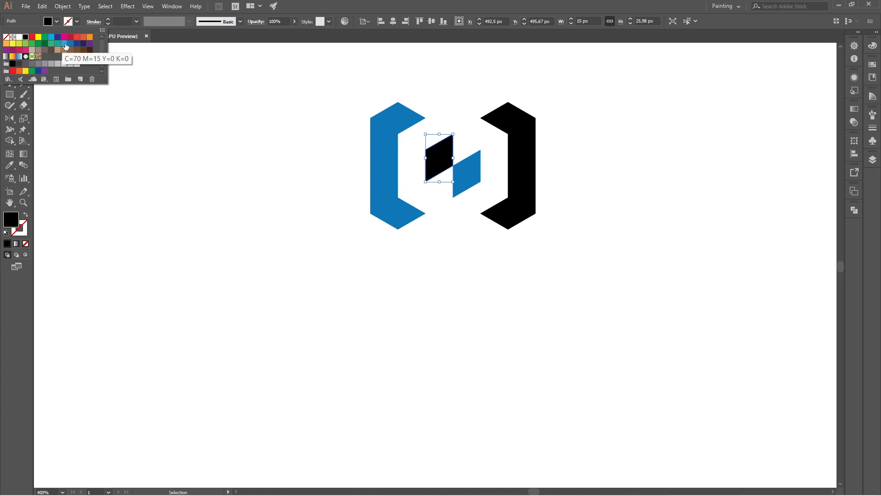
click(64, 44)
click(206, 154)
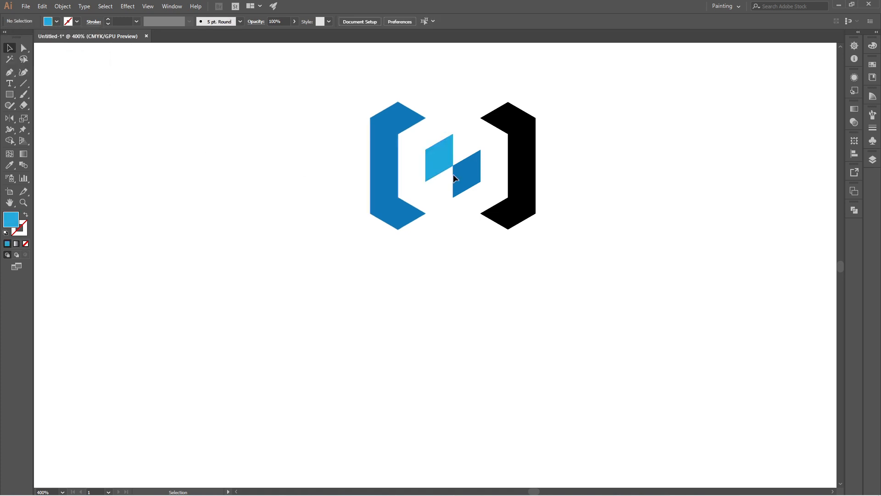
Fill the logo's right bracket with the same light blue as the upper-left parallelogram and deselect it.
click(527, 156)
click(57, 21)
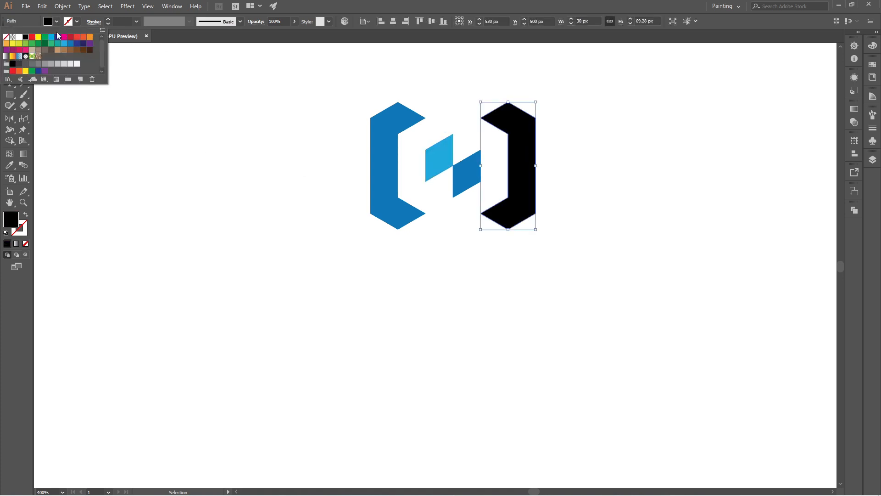
click(62, 44)
click(170, 160)
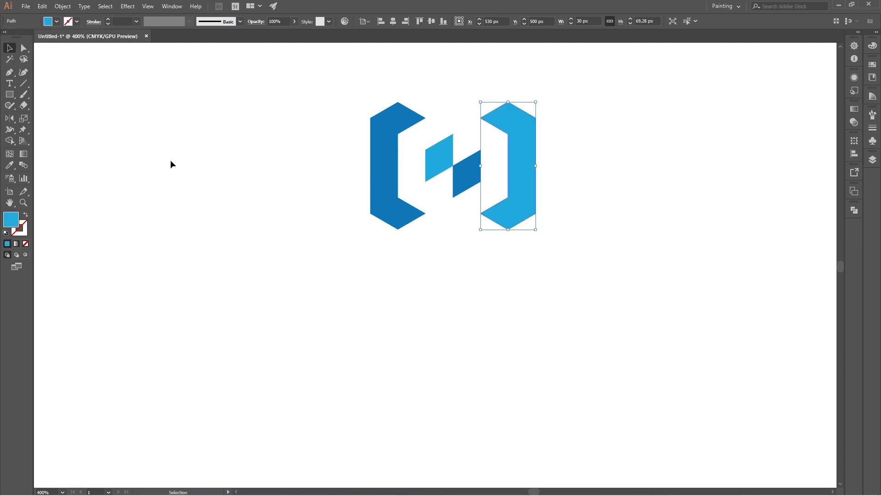
click(170, 159)
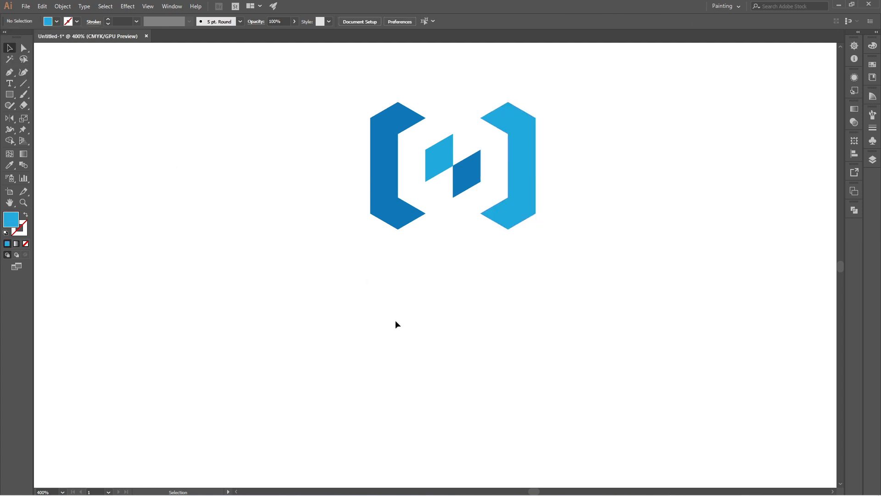
Add a line of point text reading CODEHUB below the logo mark.
click(9, 86)
click(343, 321)
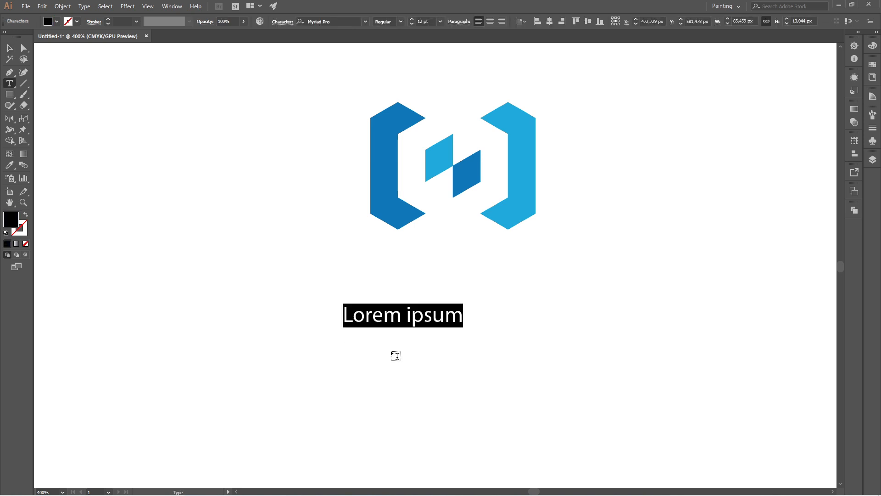
text(CO)
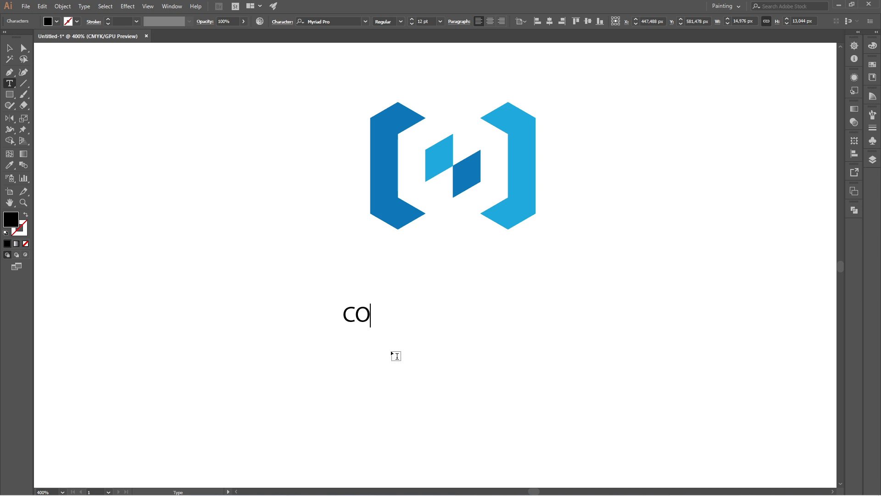
text(DEHUB)
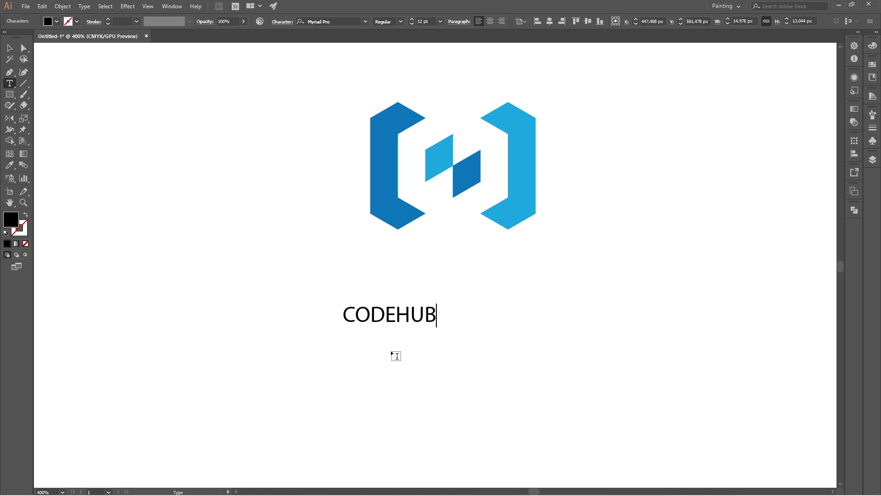
Set the font of the whole CODEHUB text to Prompt Bold.
key(ctrl+a)
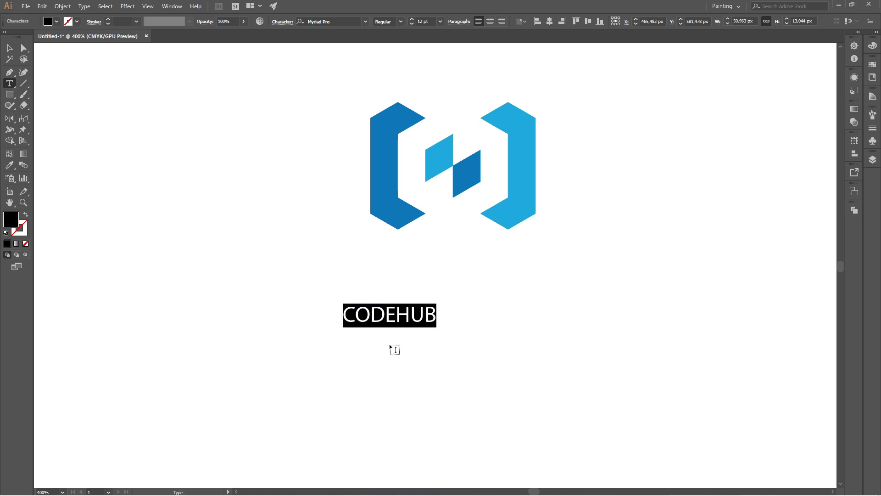
click(340, 21)
text(P)
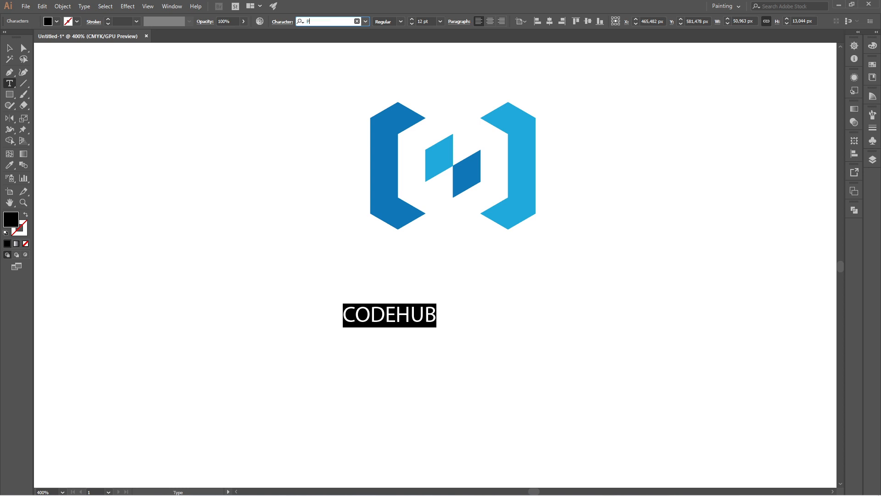
text(ROM)
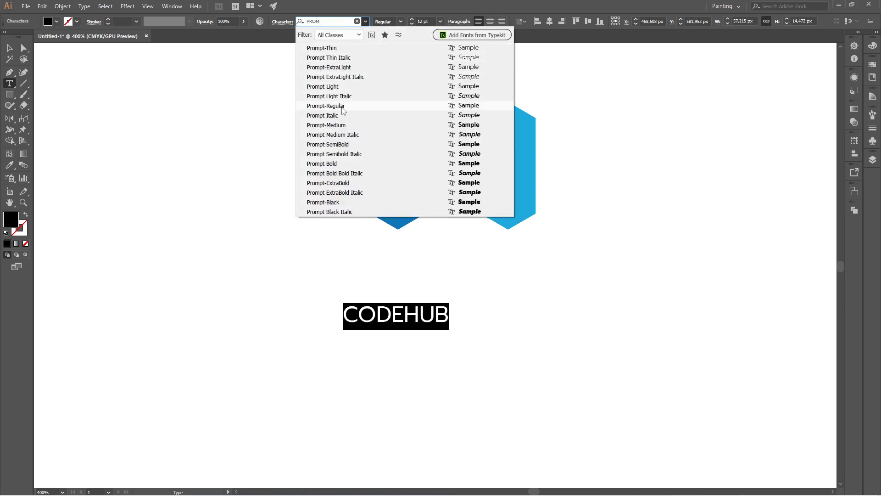
click(342, 163)
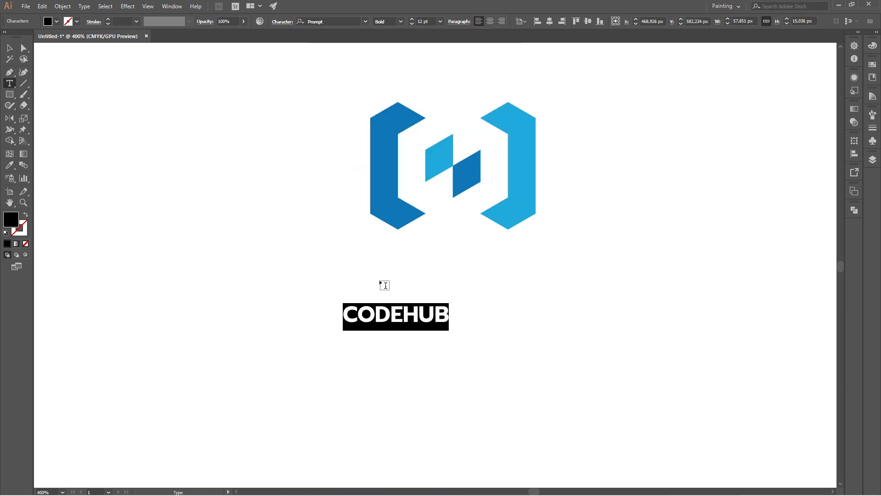
Change the font style of only the letters HUB in the CODEHUB text to Regular.
click(403, 316)
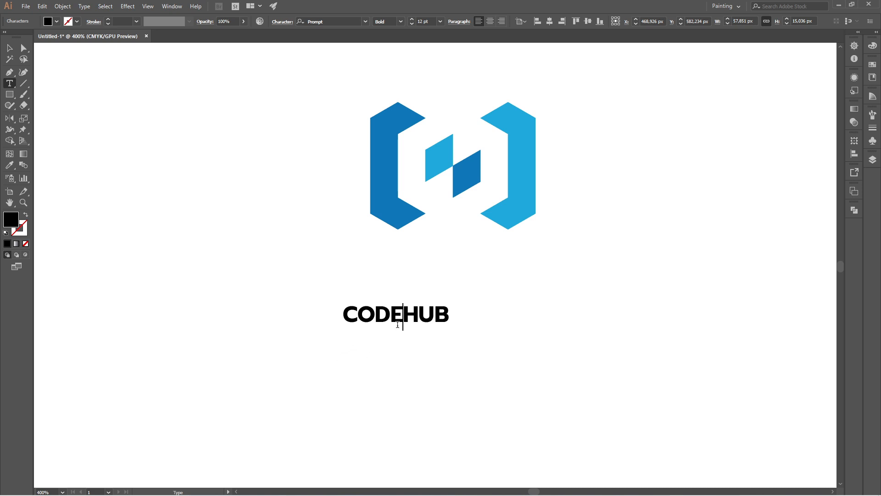
drag(399, 322, 458, 314)
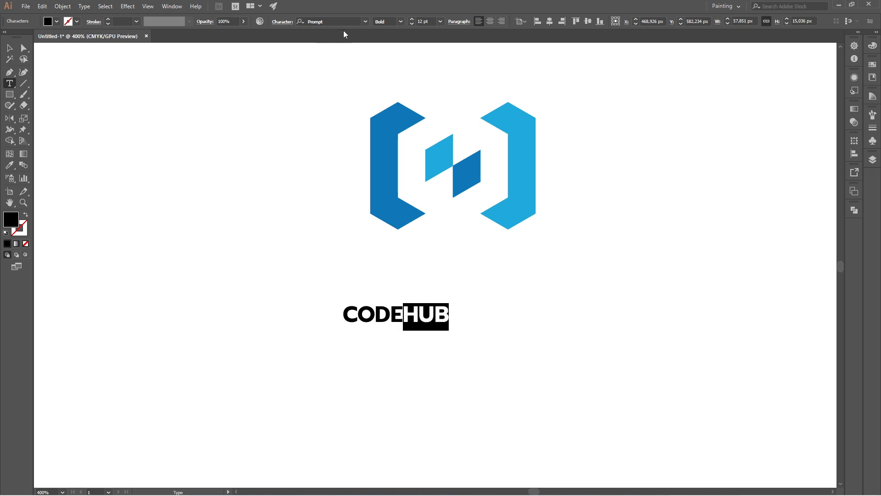
click(400, 21)
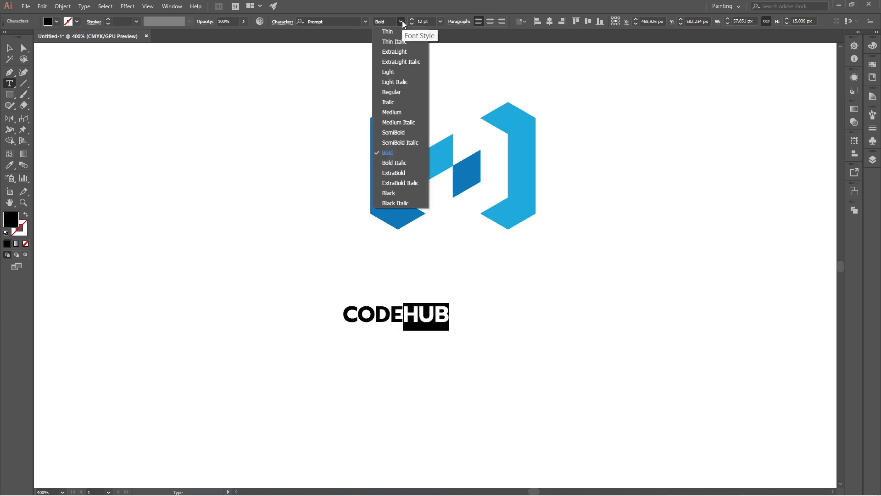
click(398, 92)
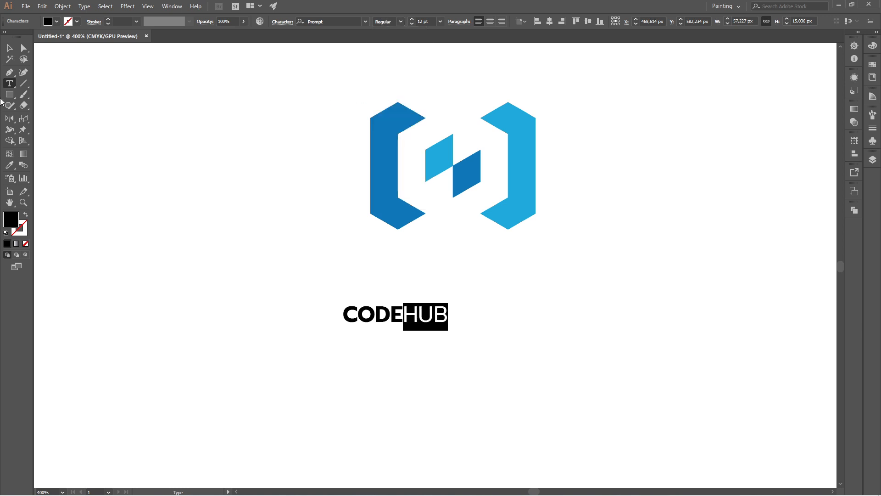
Move the CODEHUB text up beneath the logo mark, flush with its left edge, and scale it proportionally to about 21.7 pt.
click(10, 48)
click(258, 255)
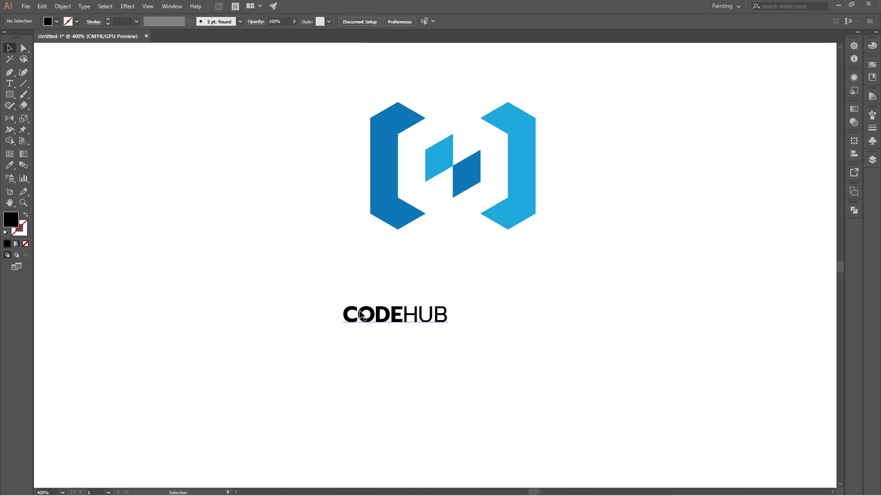
drag(367, 308, 388, 260)
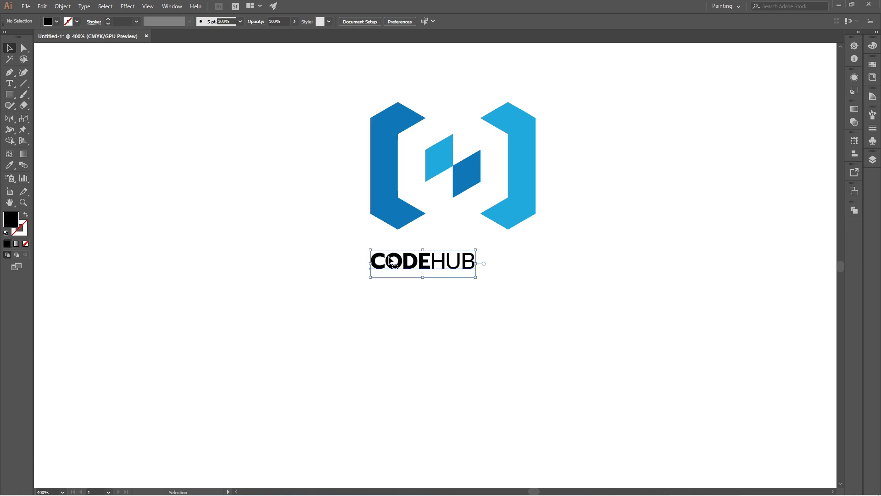
drag(476, 278, 563, 314)
click(524, 289)
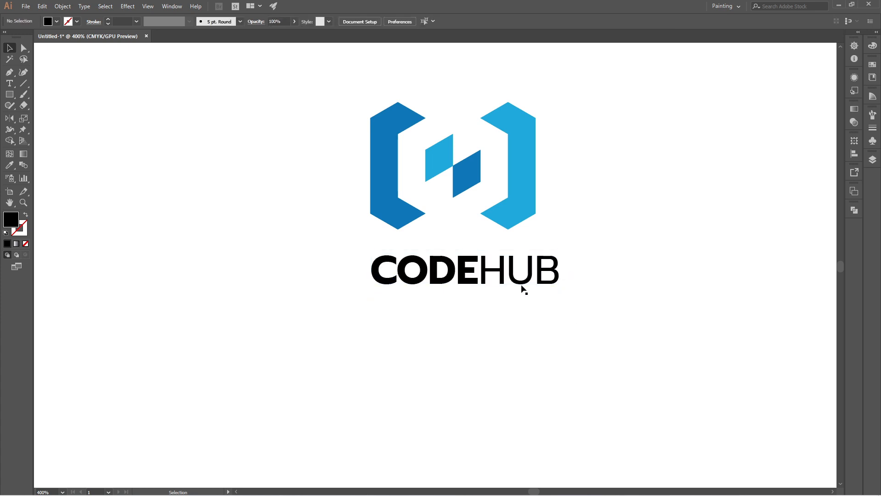
Set the CODEHUB text's font size to 22 pt and centre it horizontally on the artboard beneath the logo mark.
click(500, 264)
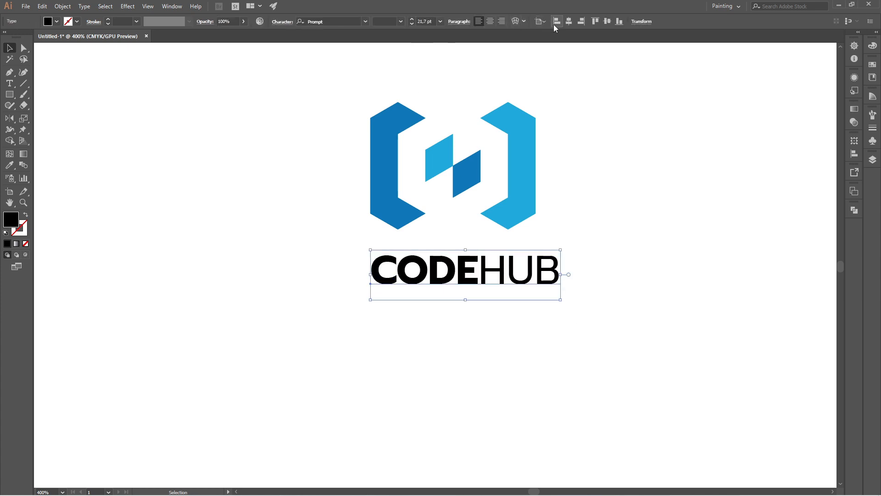
click(571, 23)
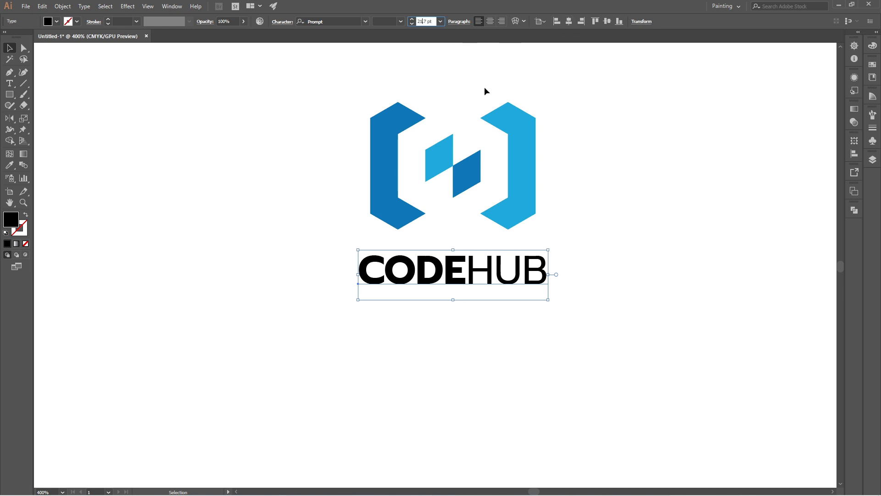
key(ctrl+a)
text(22)
key(Return)
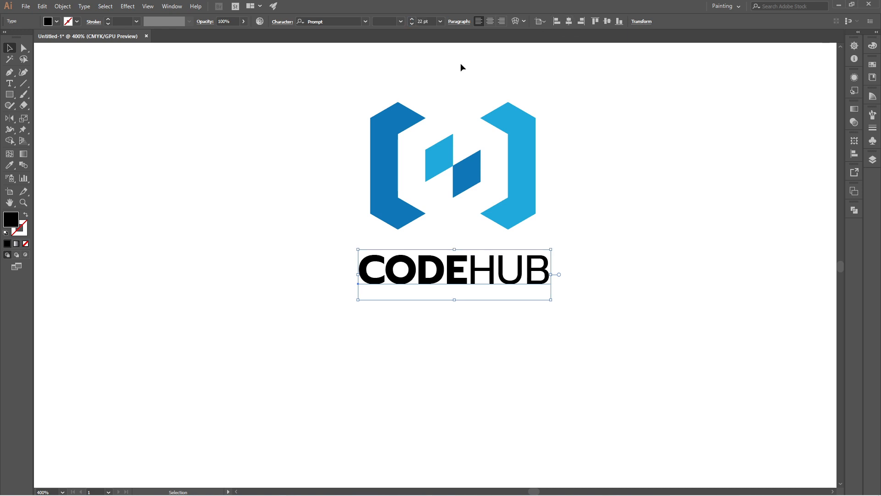
click(569, 21)
click(621, 212)
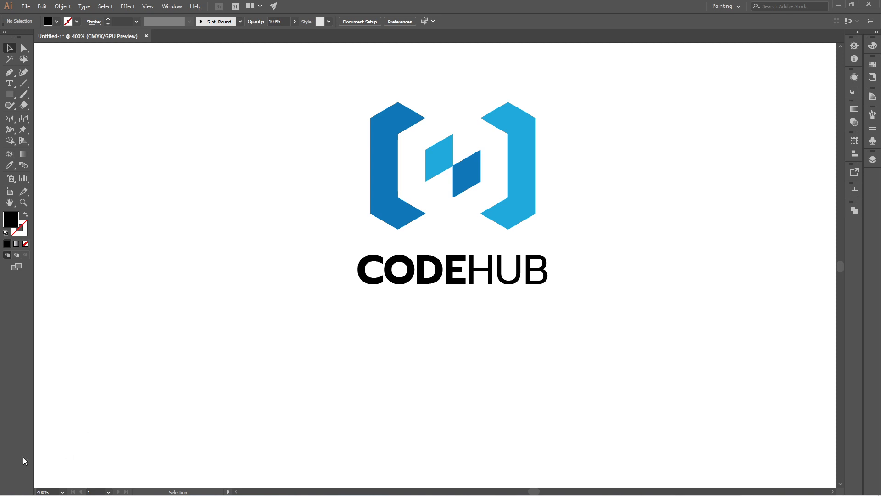
Select the logo mark together with the CODEHUB text, enlarge them to about 187 × 192 px around their centre and deselect.
click(62, 491)
click(78, 480)
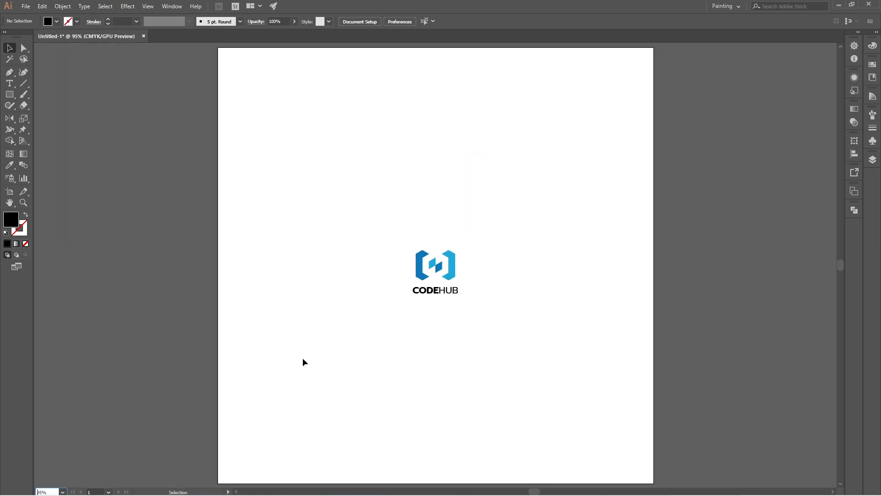
drag(372, 230, 482, 316)
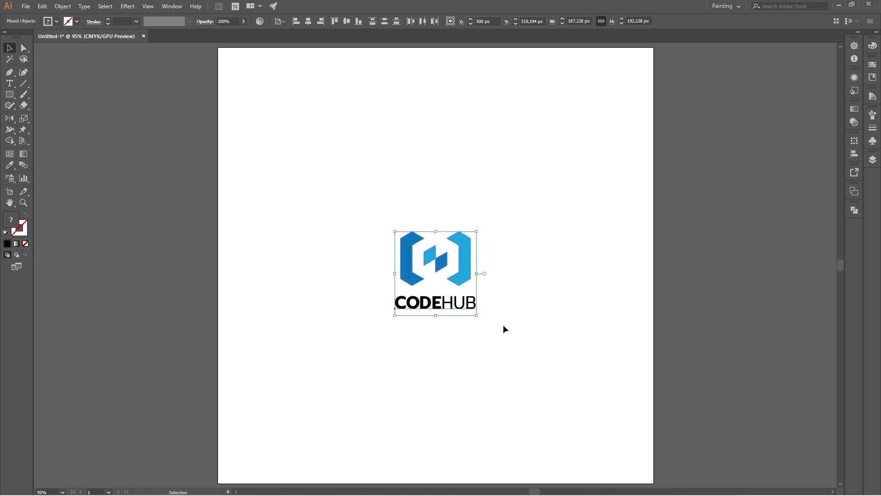
click(503, 325)
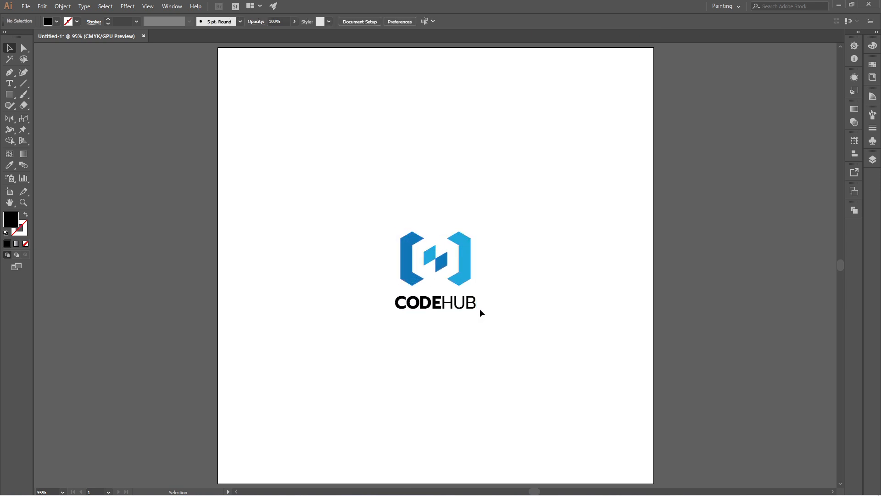